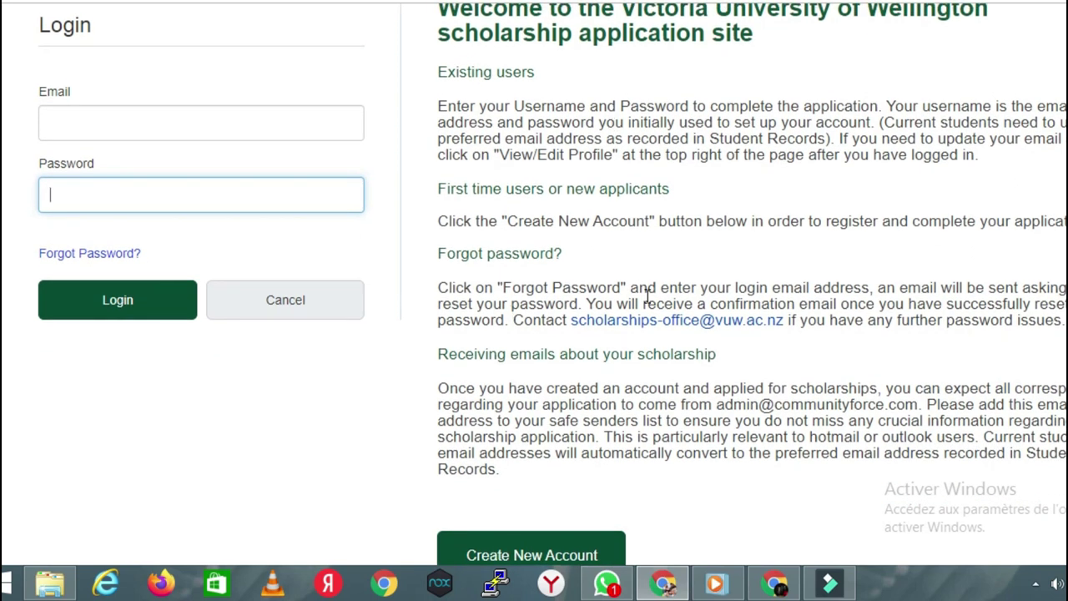
Step: Scroll below the login information and choose Create New Account to reach the registration form
scroll(679, 376, down, 2)
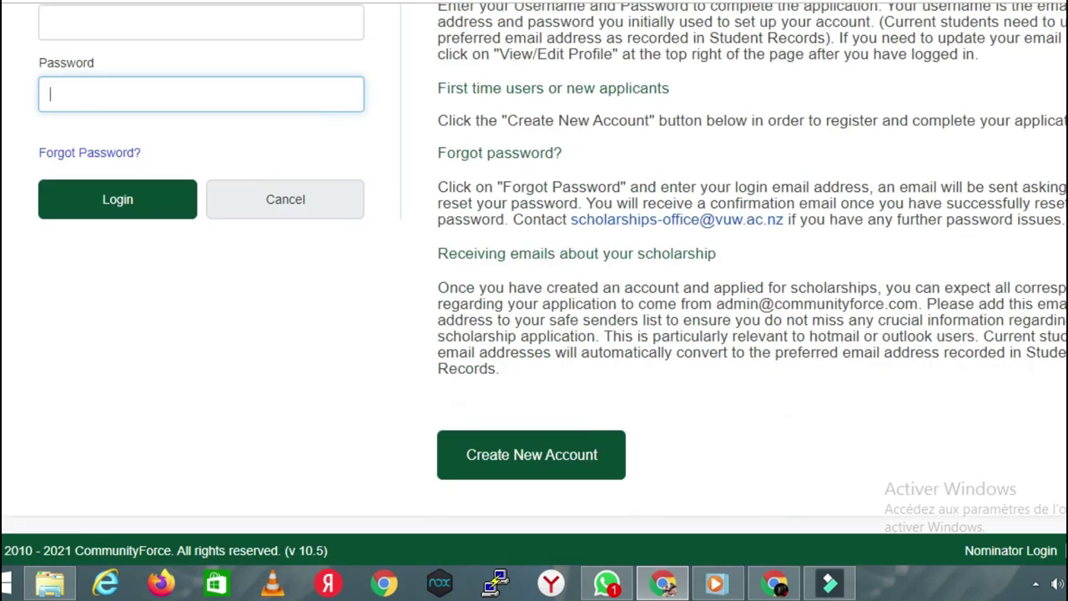
click(528, 470)
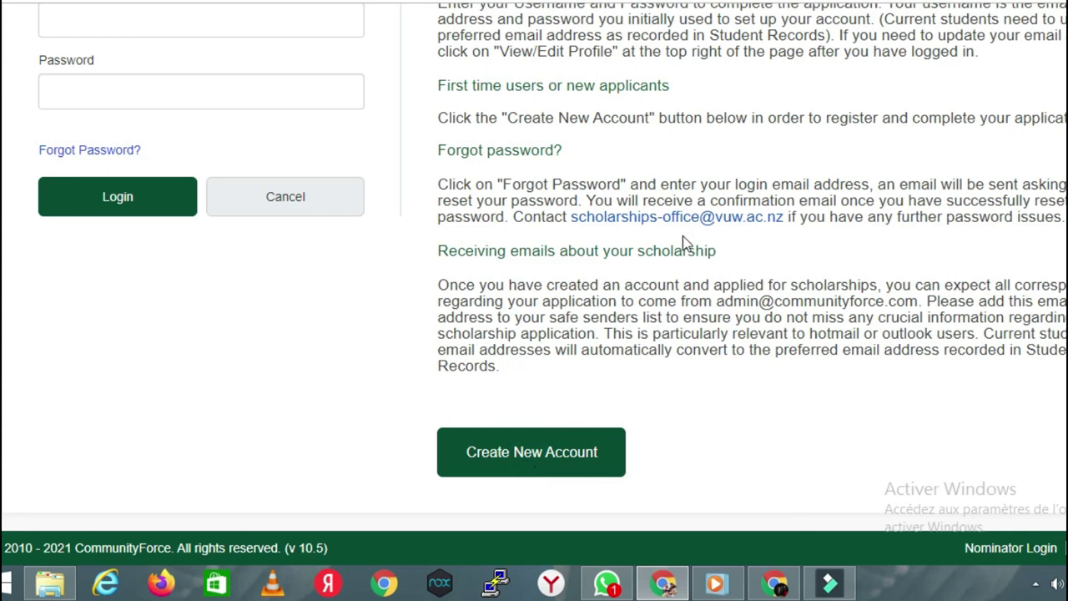
click(599, 477)
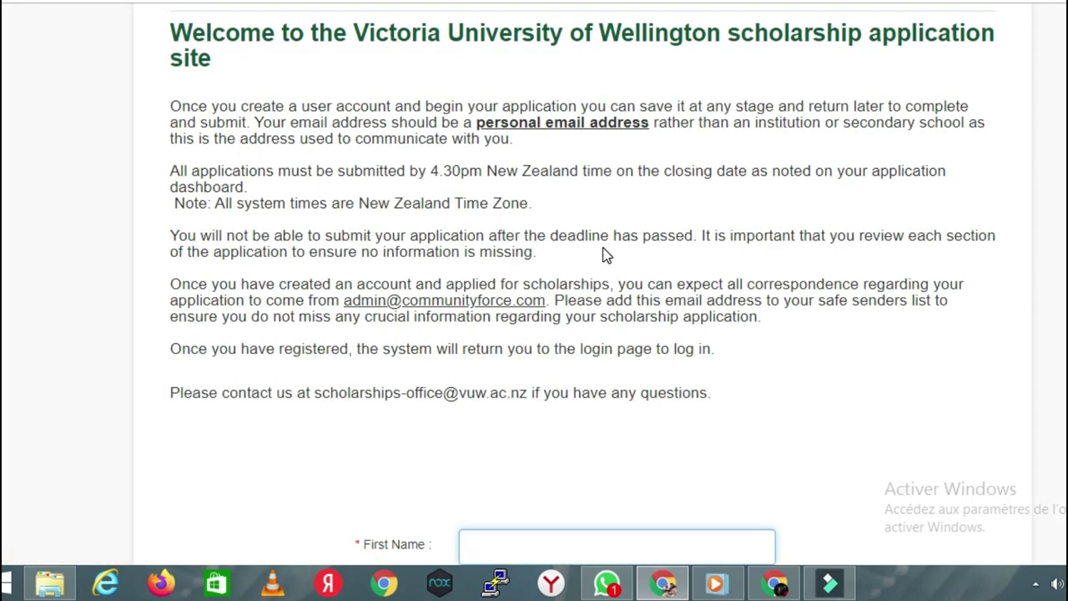
Step: Translate the registration page into French with Google Translate
scroll(534, 300, down, 4)
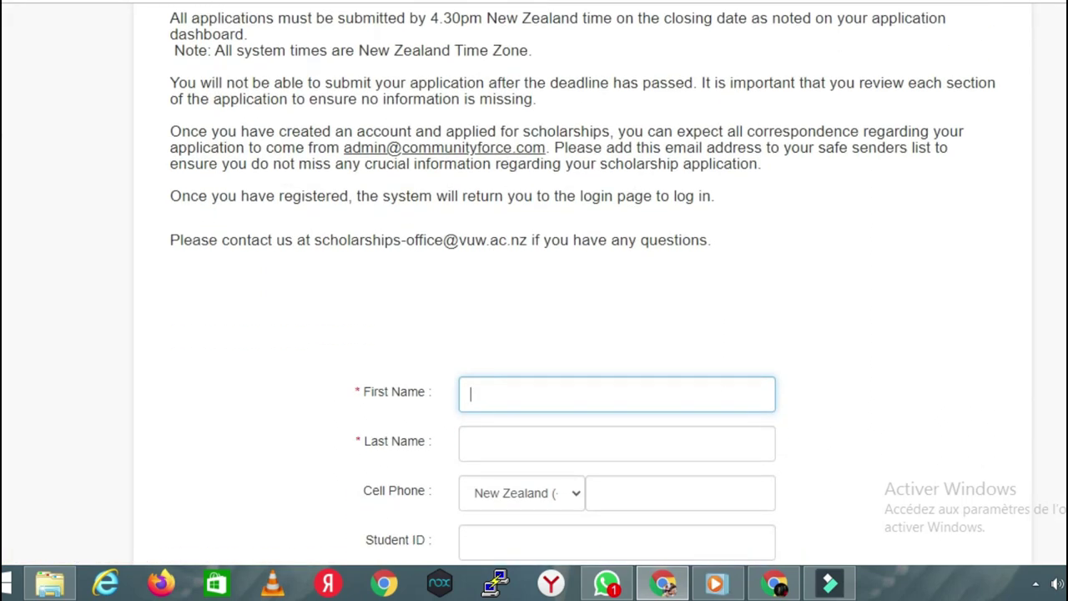
scroll(534, 301, down, 1)
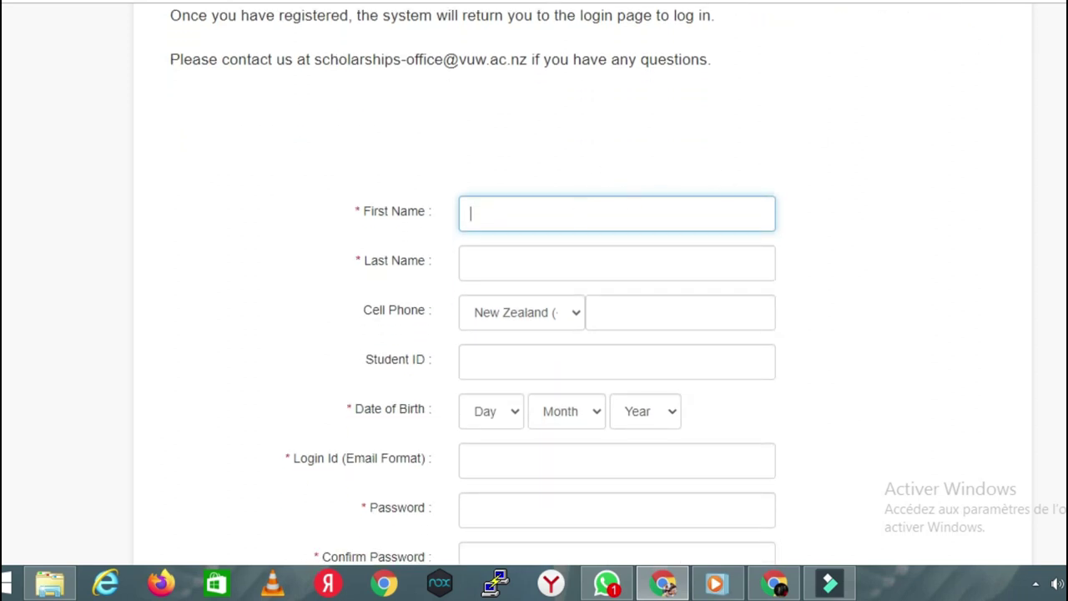
click(970, 3)
click(969, 3)
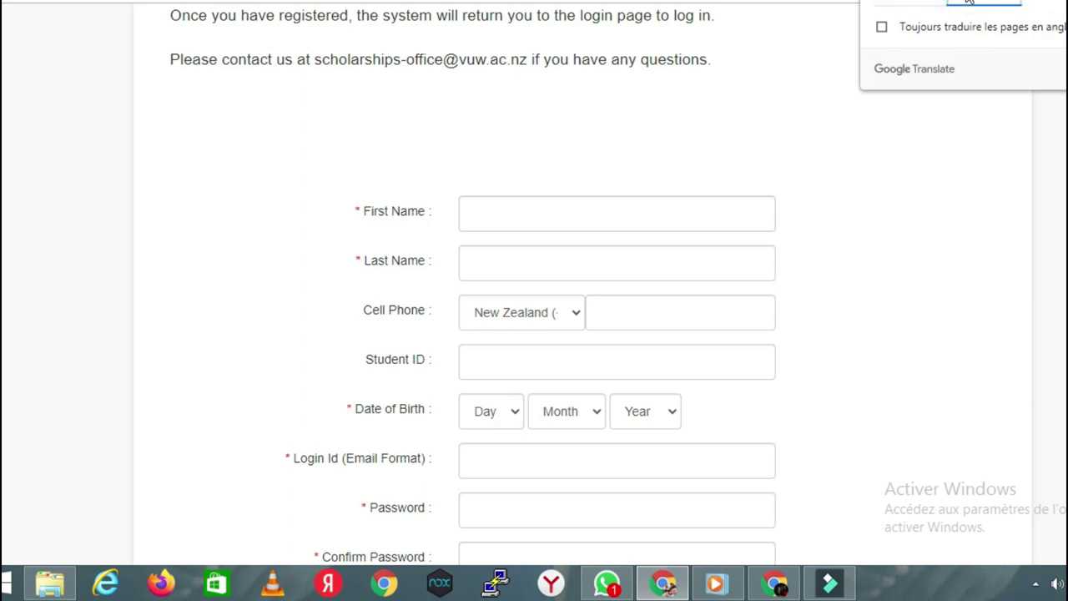
Step: Enter the applicant's first name in Prénom and last name in Nom de famille
click(587, 231)
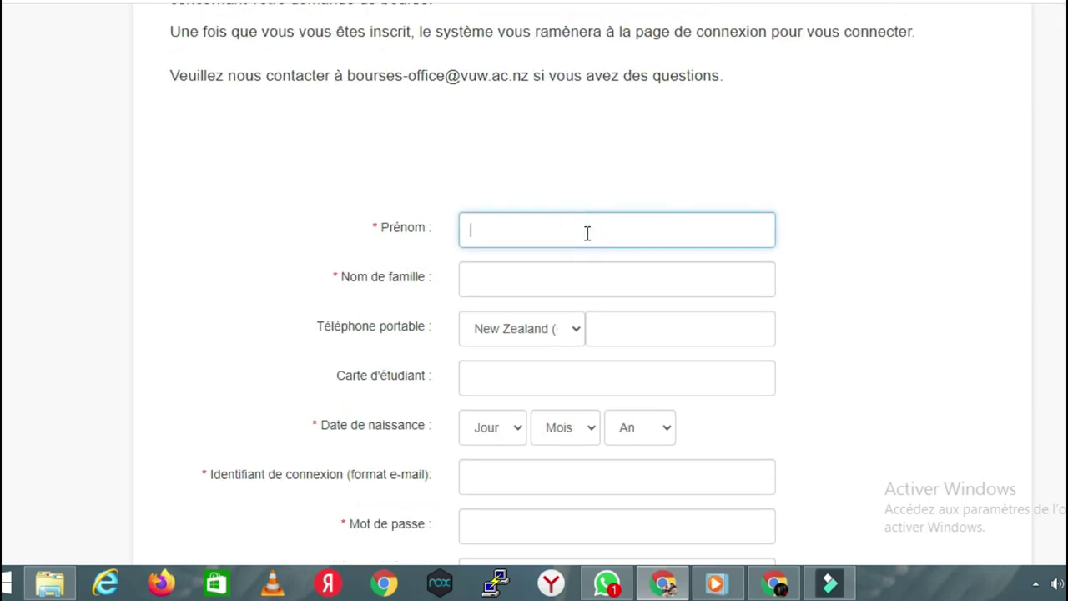
click(571, 275)
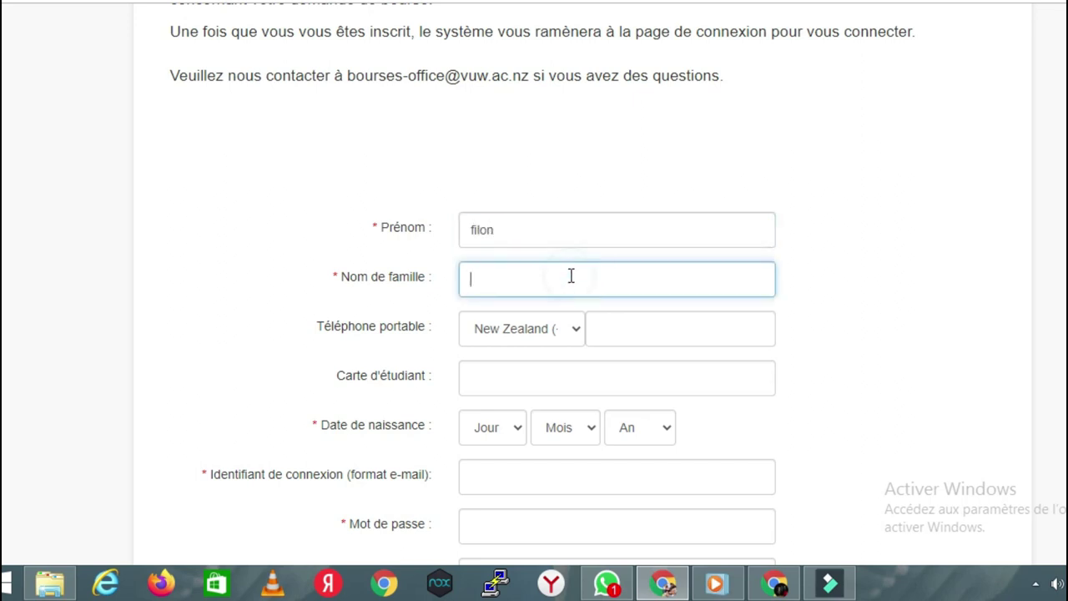
Step: Browse the phone country code list, jumping to the I countries and the end
click(574, 338)
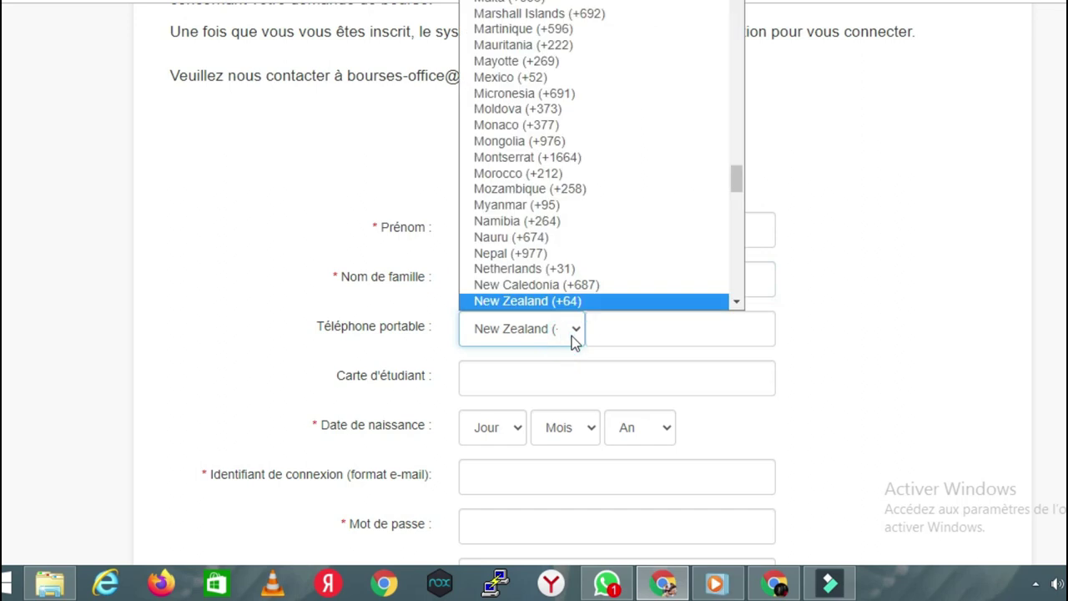
key(Home)
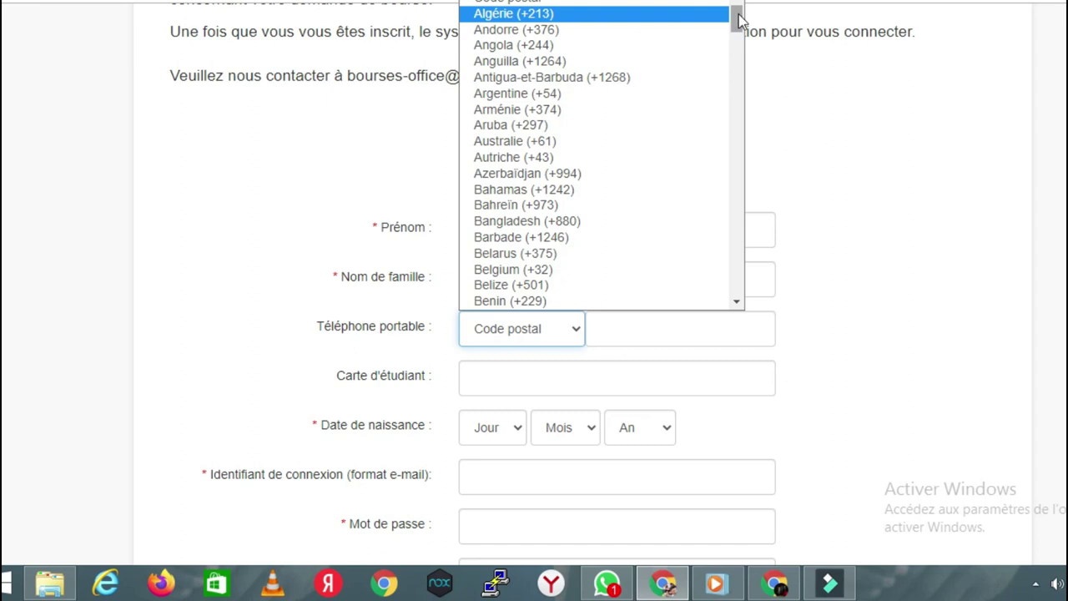
drag(738, 18, 739, 67)
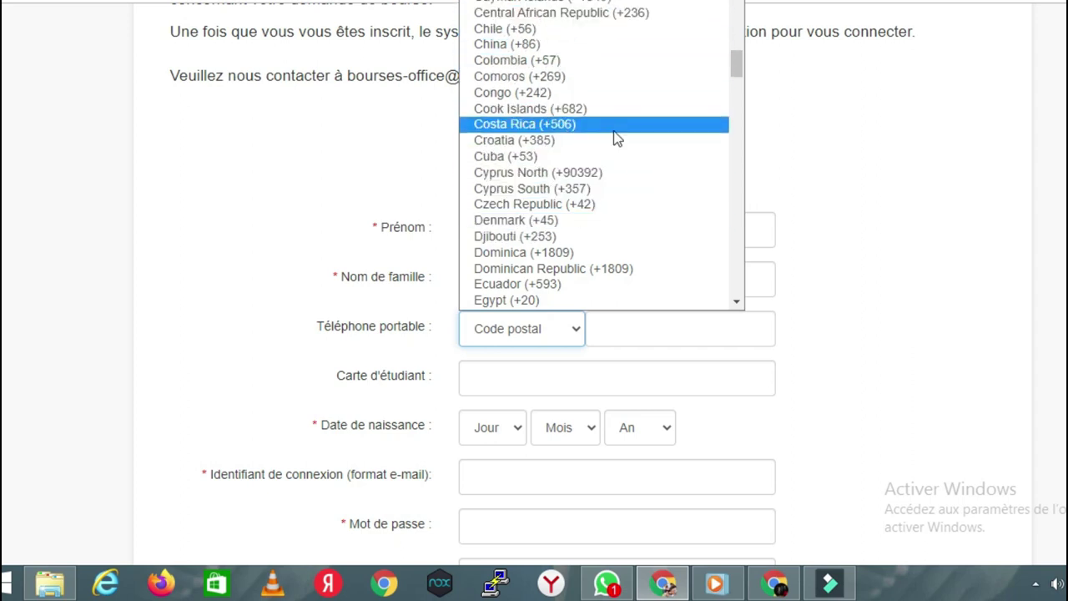
key(i)
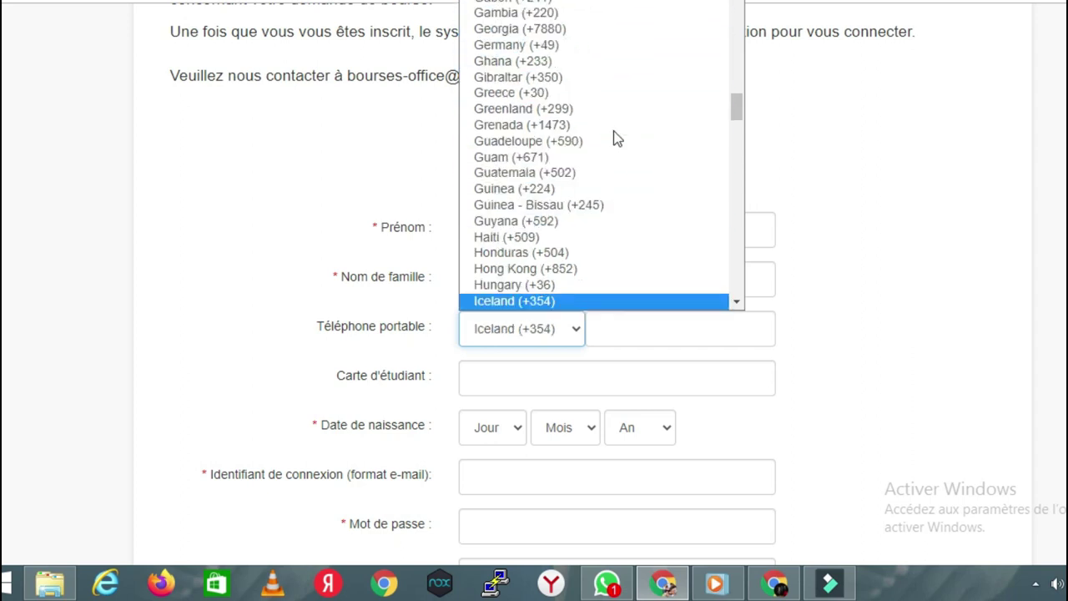
click(738, 303)
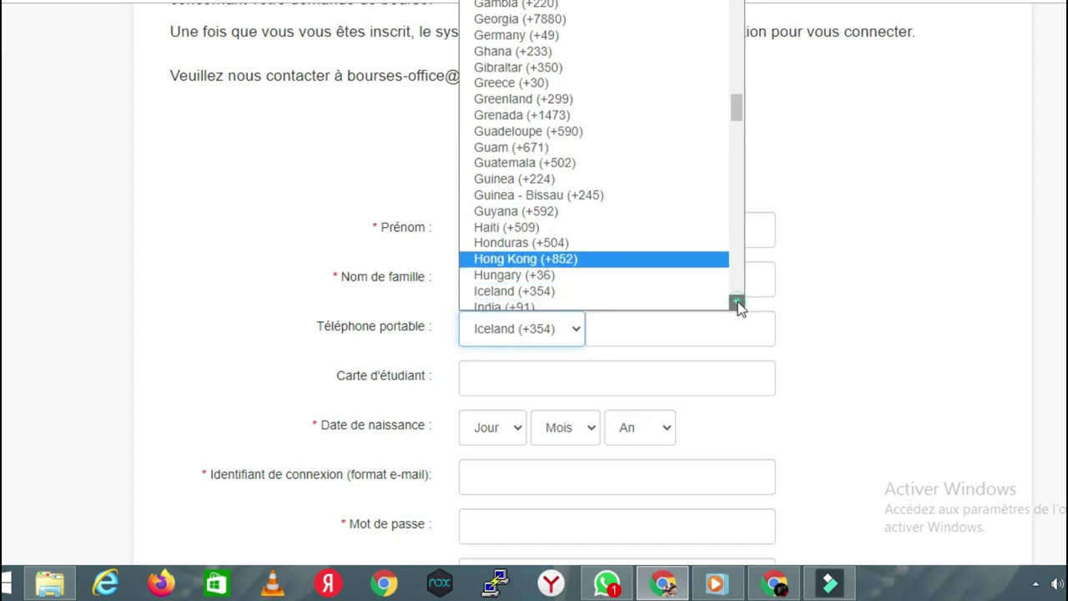
click(737, 303)
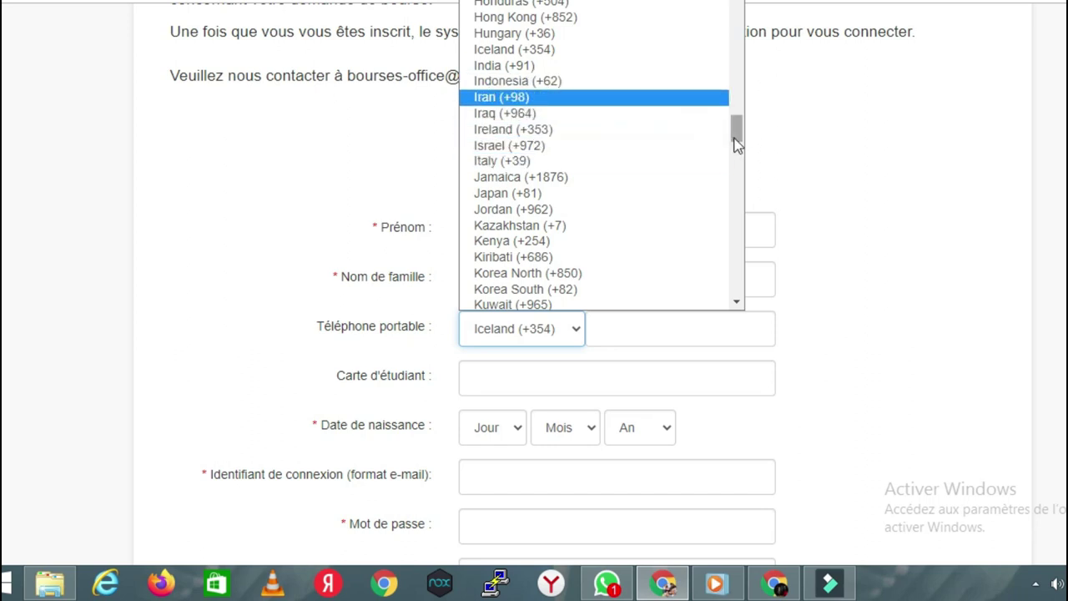
key(End)
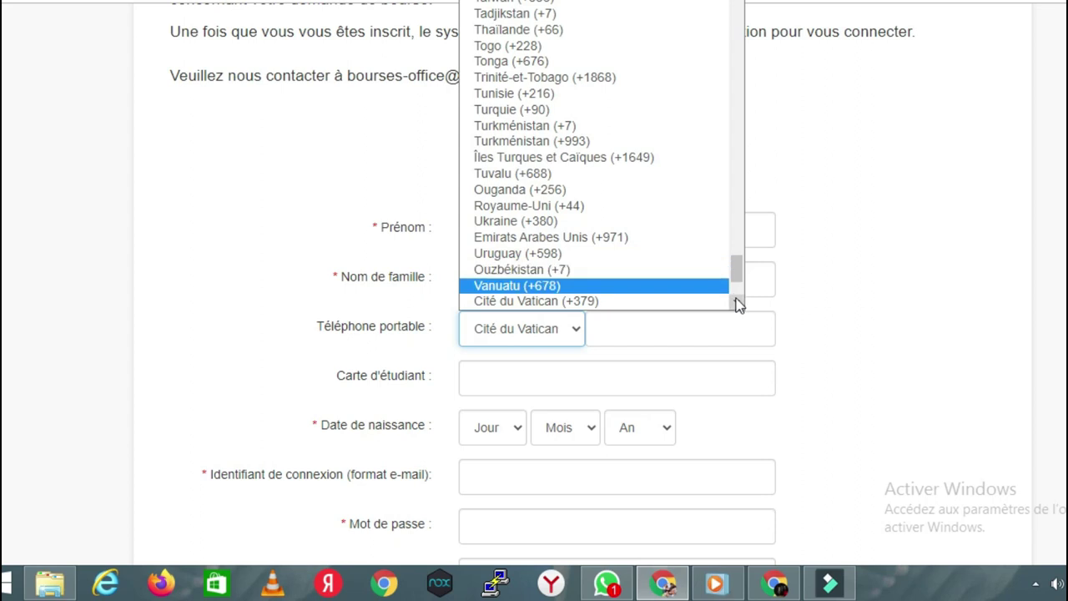
click(738, 304)
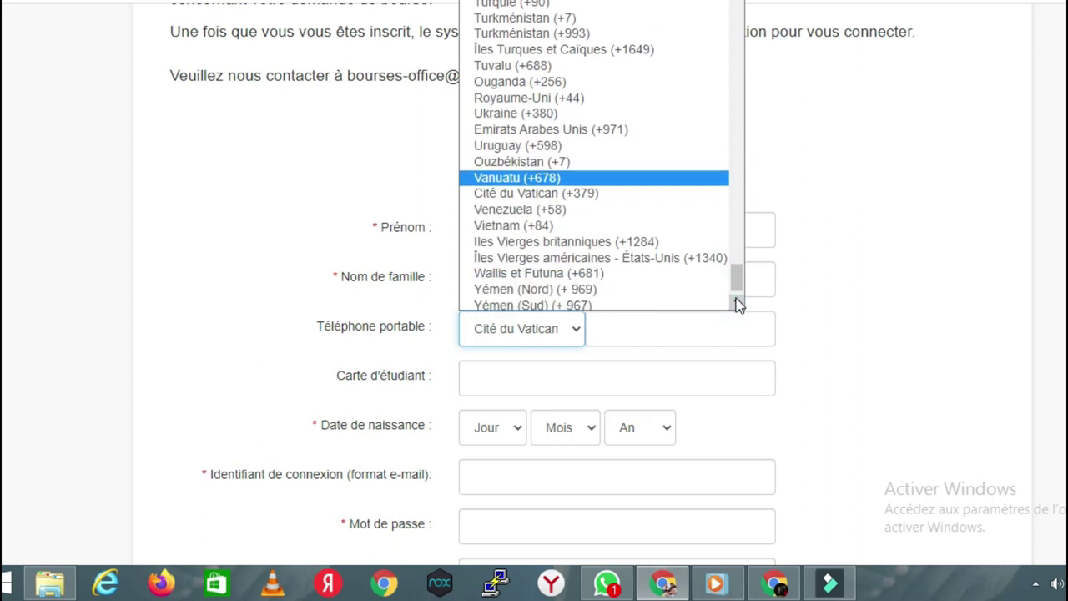
Step: Set Cité du Vatican as the mobile phone country and translate the page into English
drag(739, 276, 727, 64)
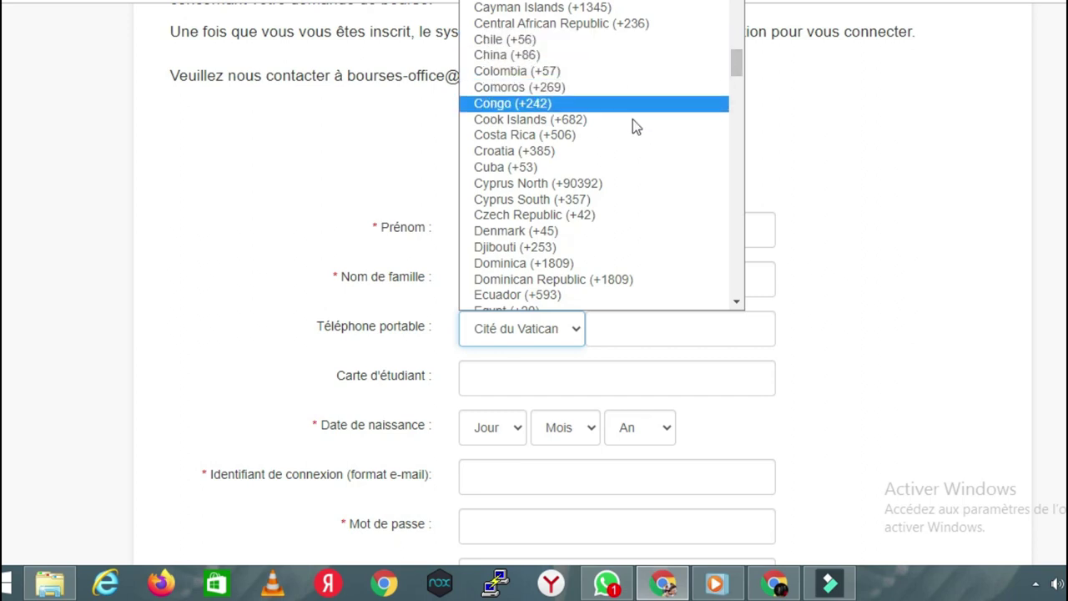
drag(739, 51, 739, 59)
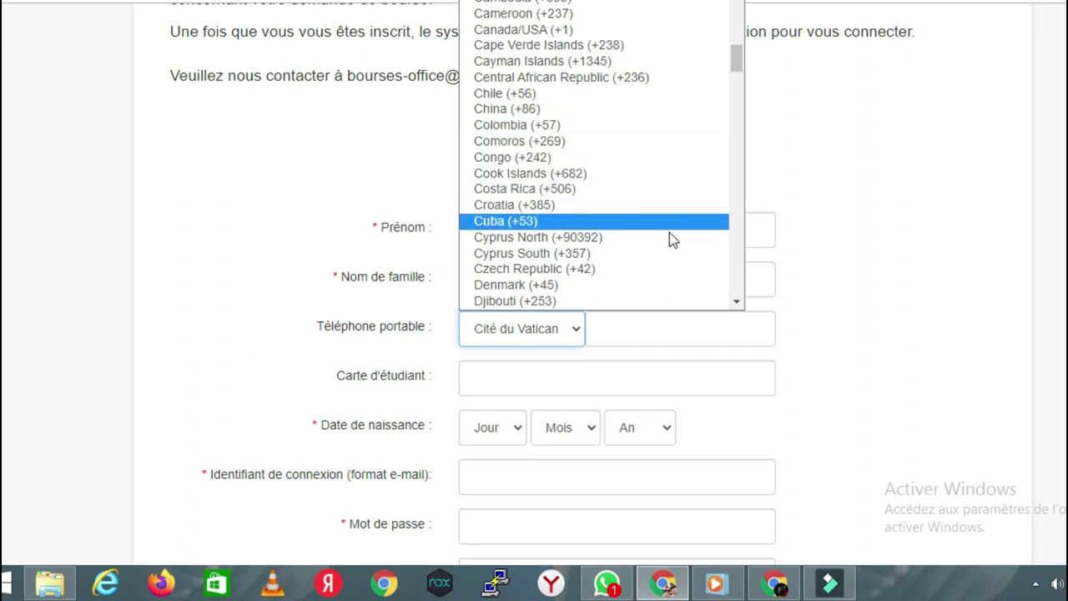
click(737, 262)
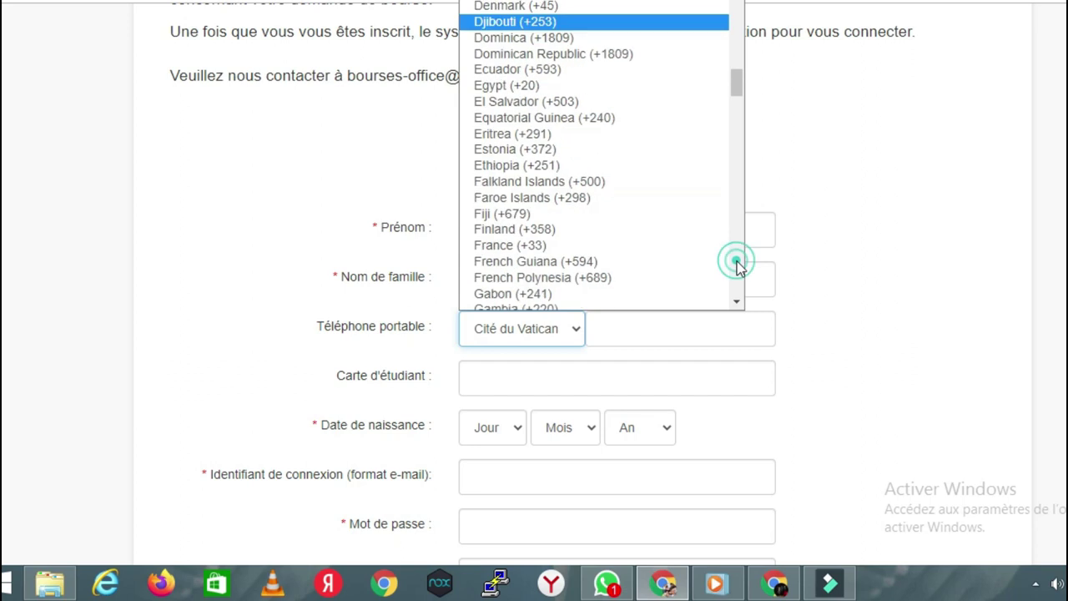
click(739, 250)
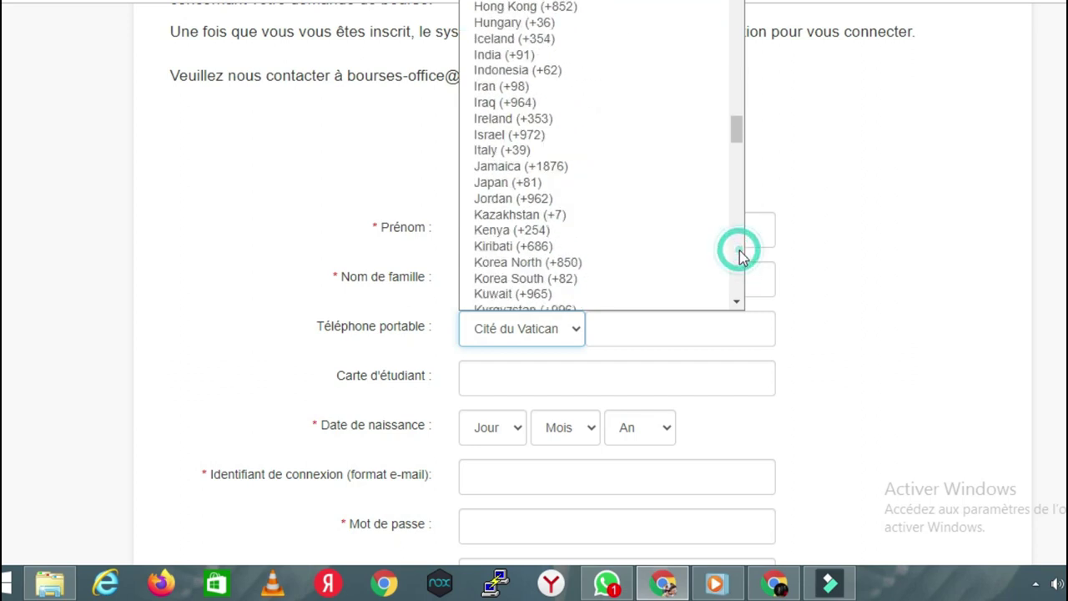
click(739, 250)
click(739, 250)
click(739, 250)
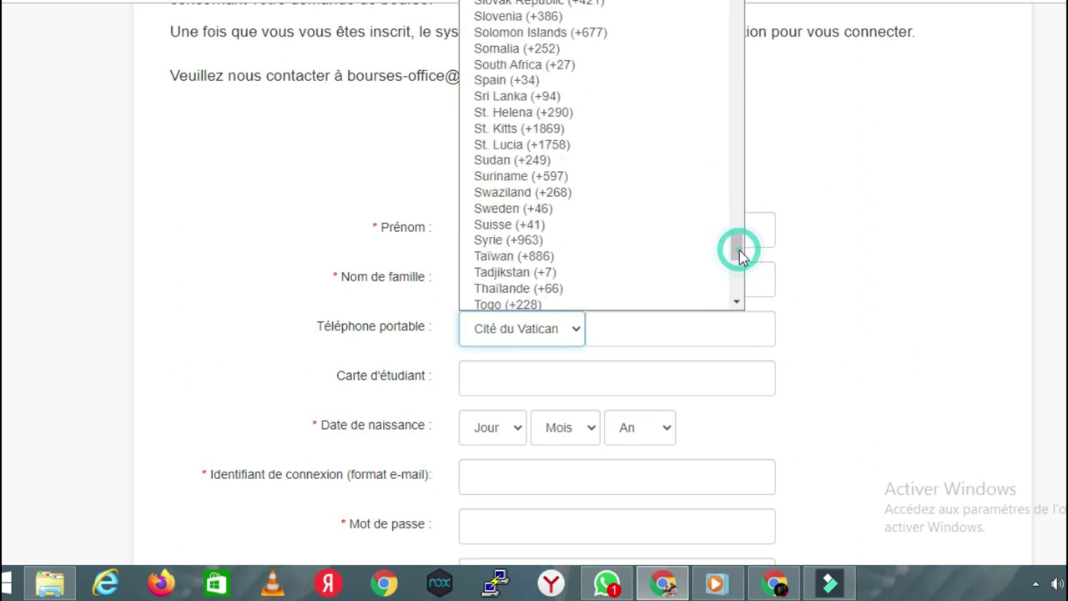
drag(739, 239, 739, 132)
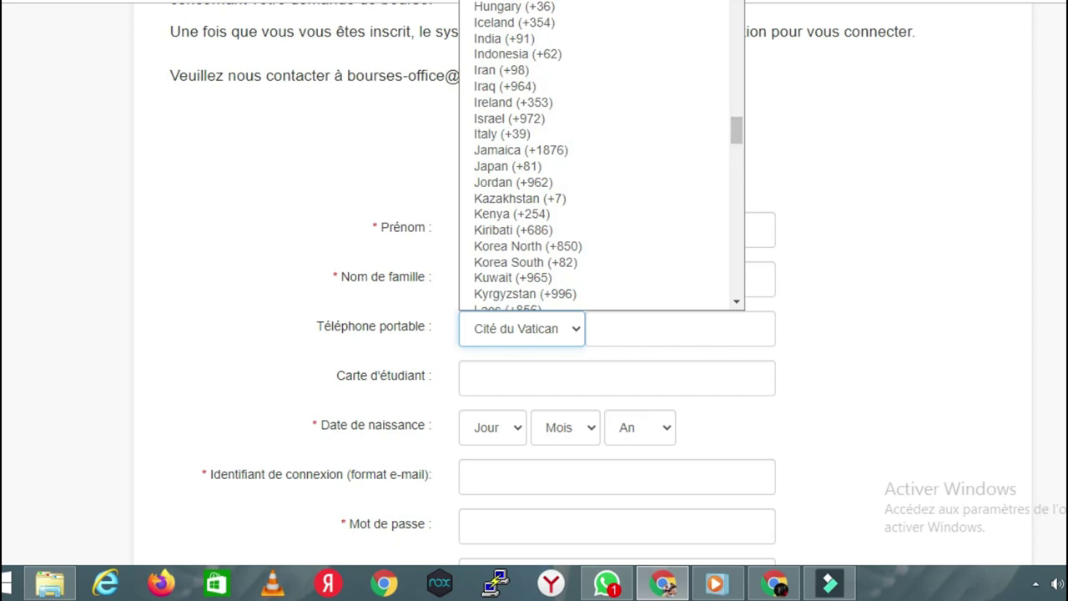
click(934, 1)
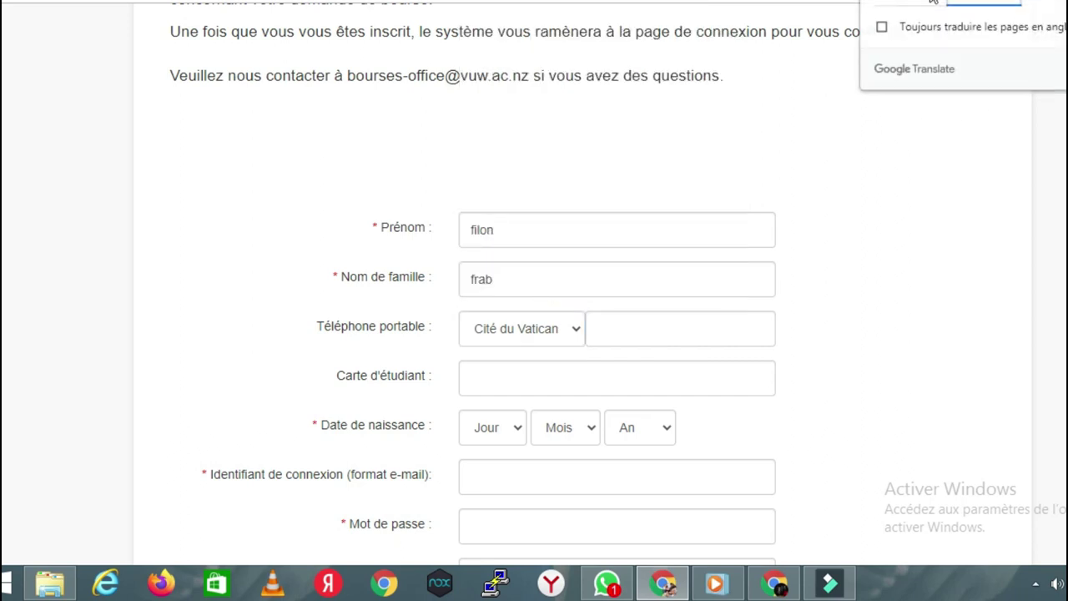
click(932, 3)
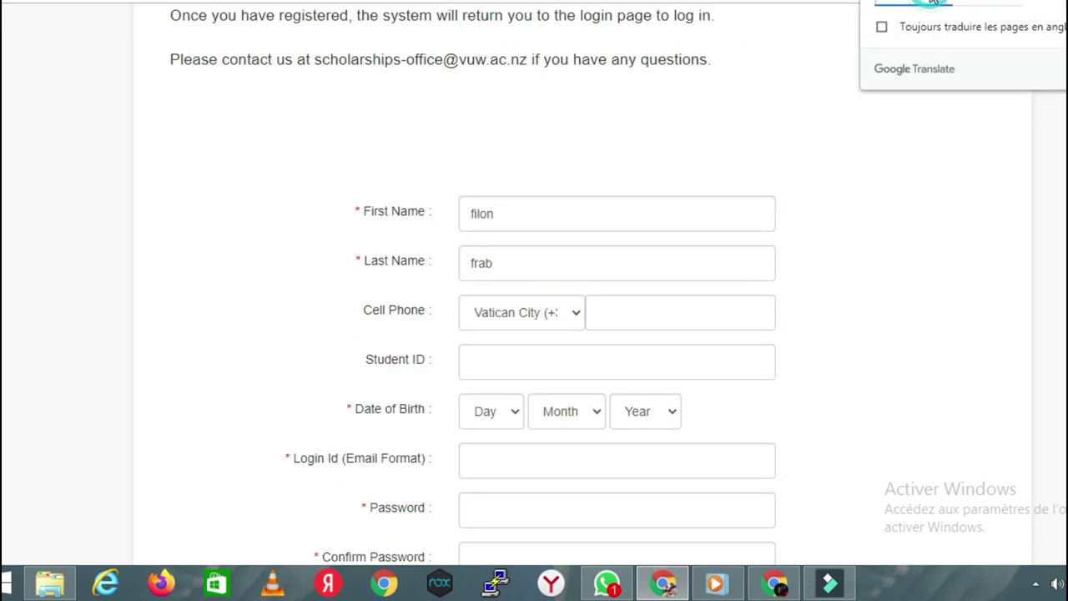
Step: Choose Cameroon (+237) as the cell phone country code
click(573, 318)
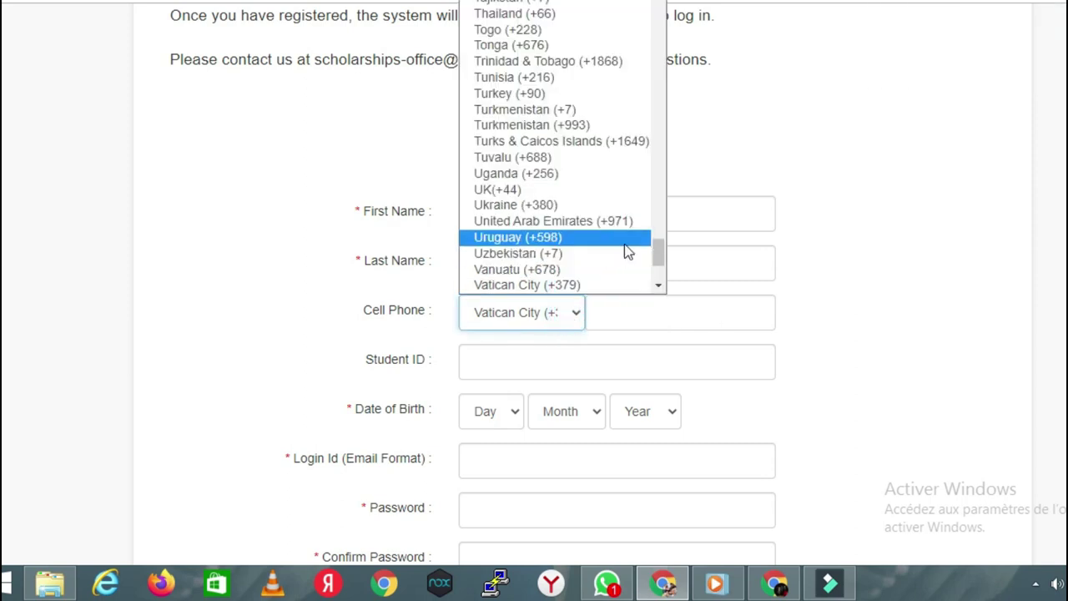
key(i)
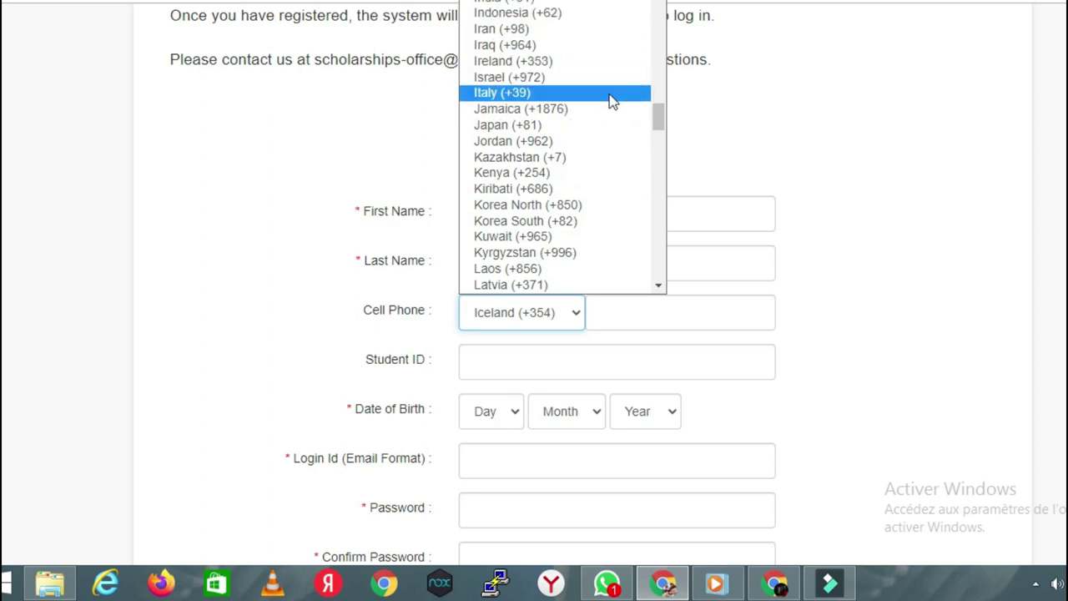
drag(662, 119, 665, 109)
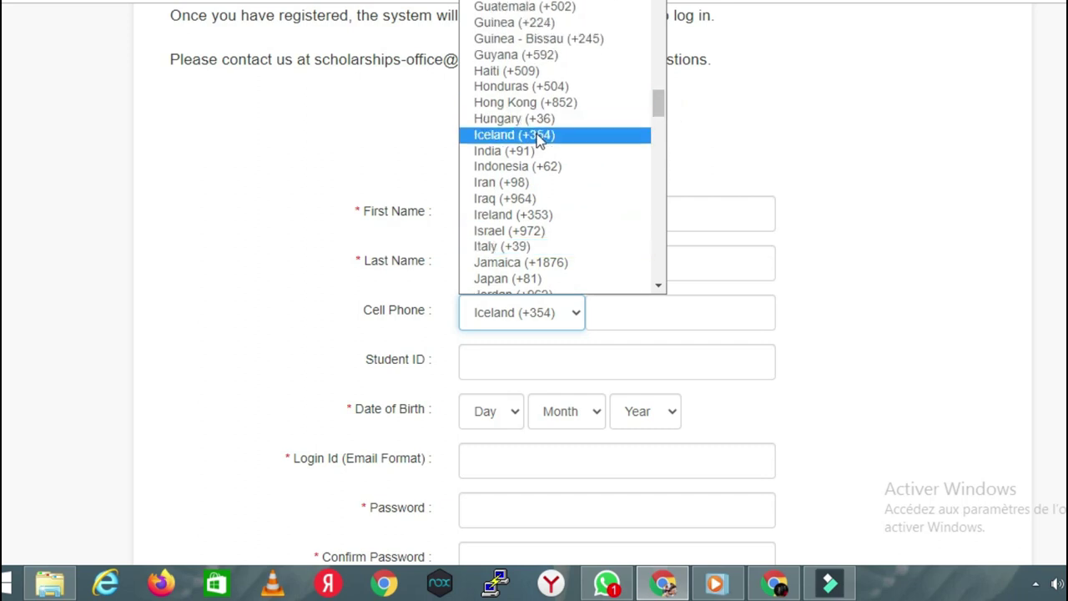
scroll(536, 138, up, 20)
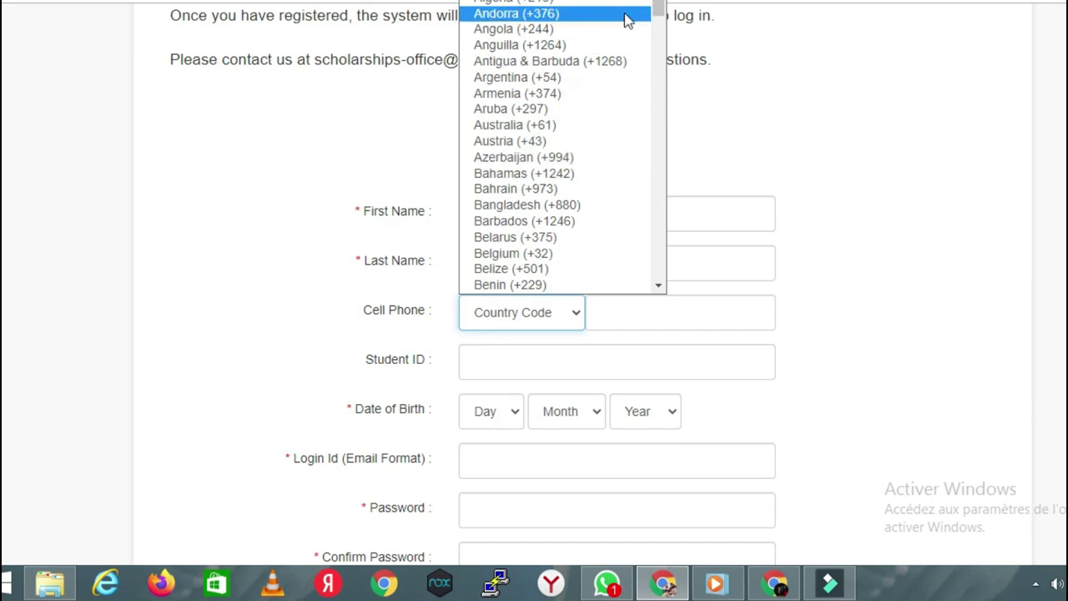
drag(660, 10, 658, 45)
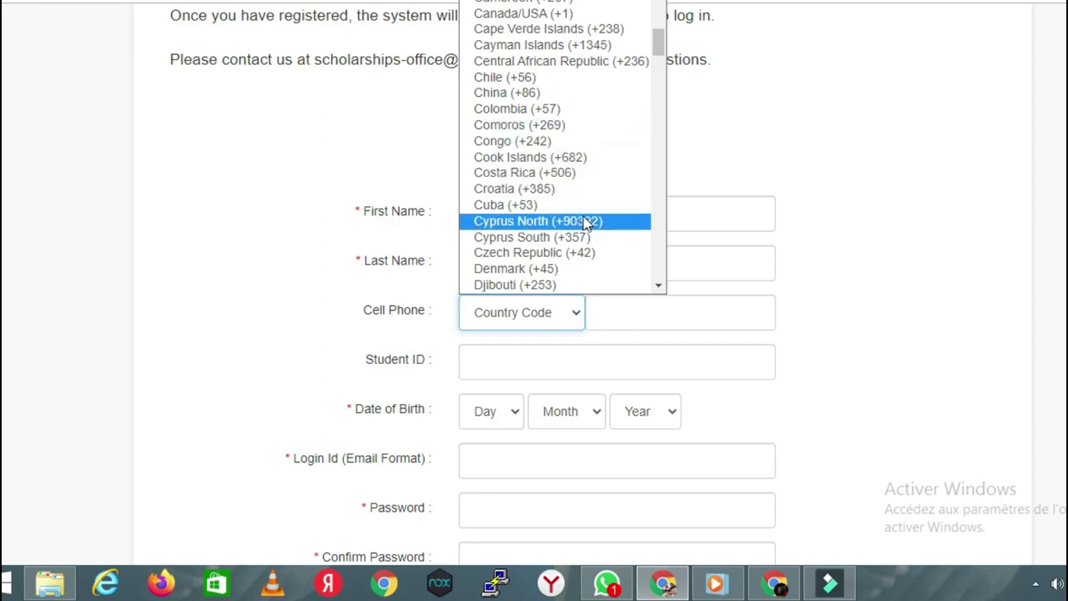
click(660, 287)
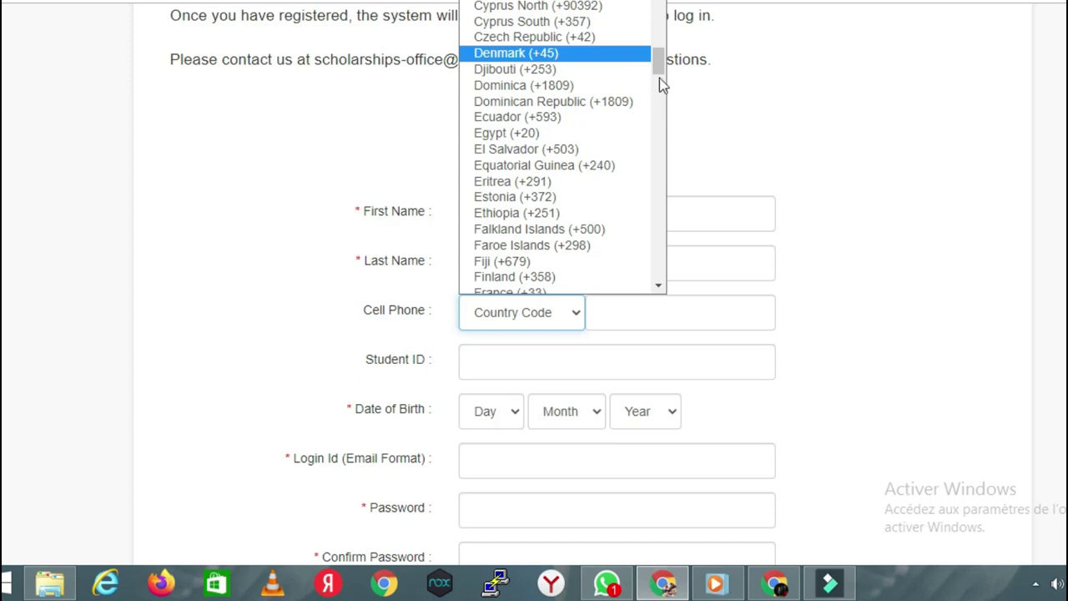
drag(658, 57, 659, 49)
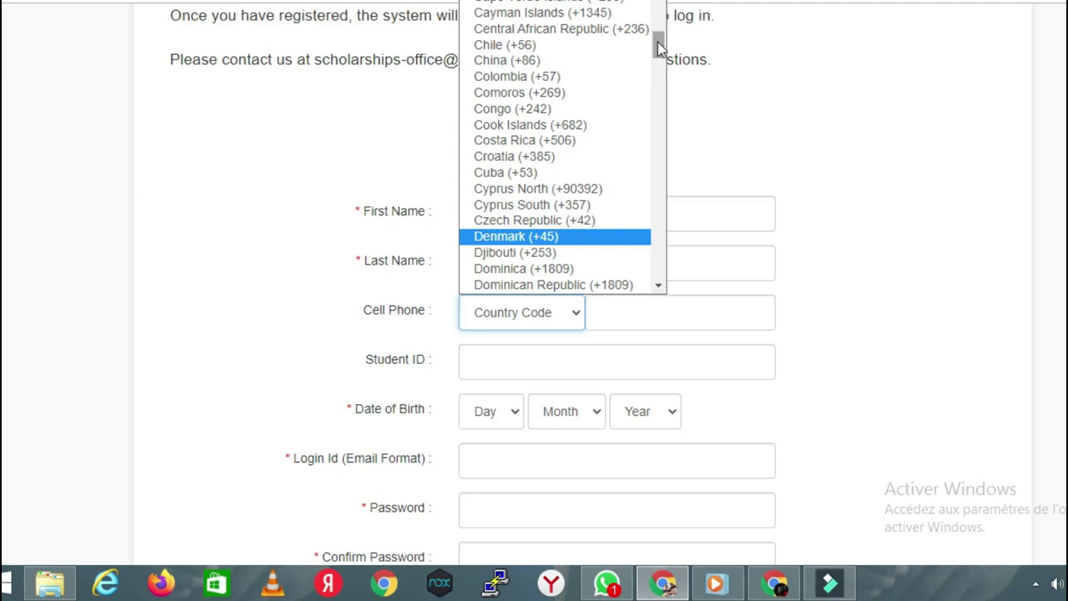
drag(657, 48, 659, 49)
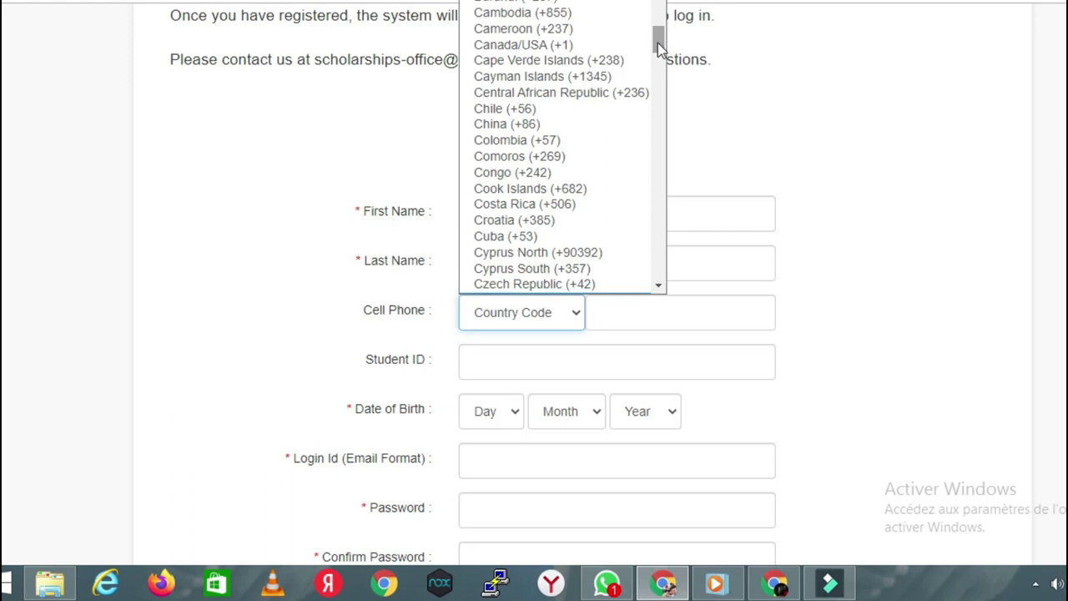
scroll(551, 226, down, 2)
scroll(620, 49, up, 3)
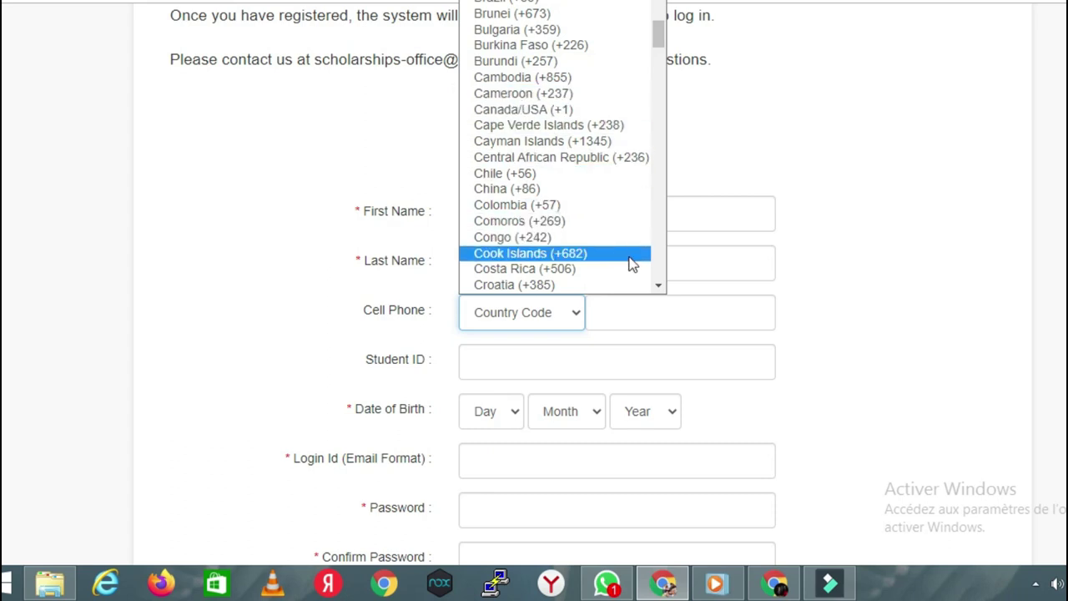
click(659, 287)
click(659, 286)
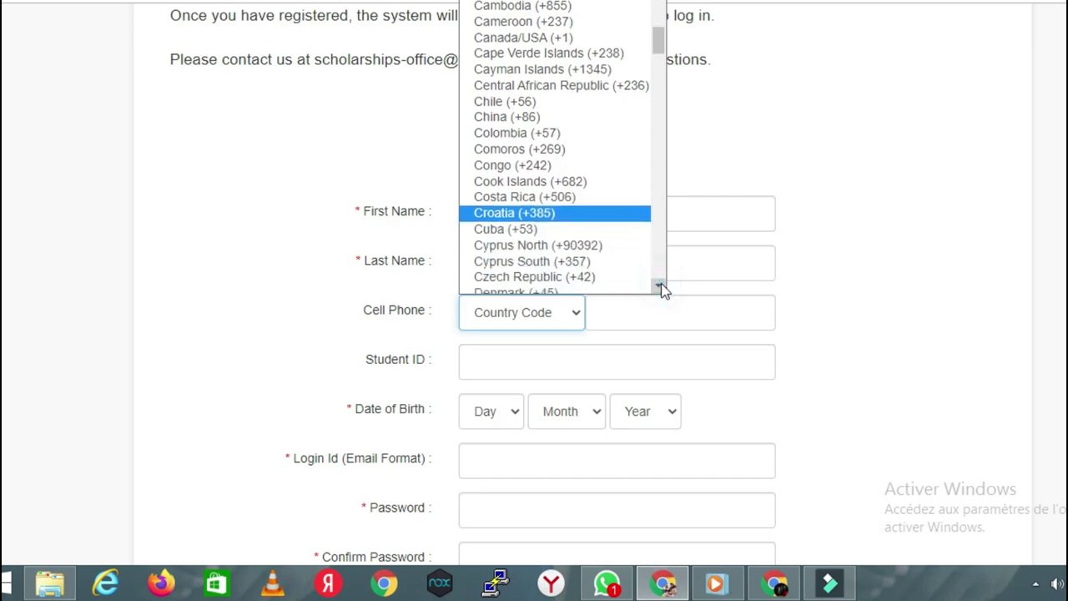
click(659, 286)
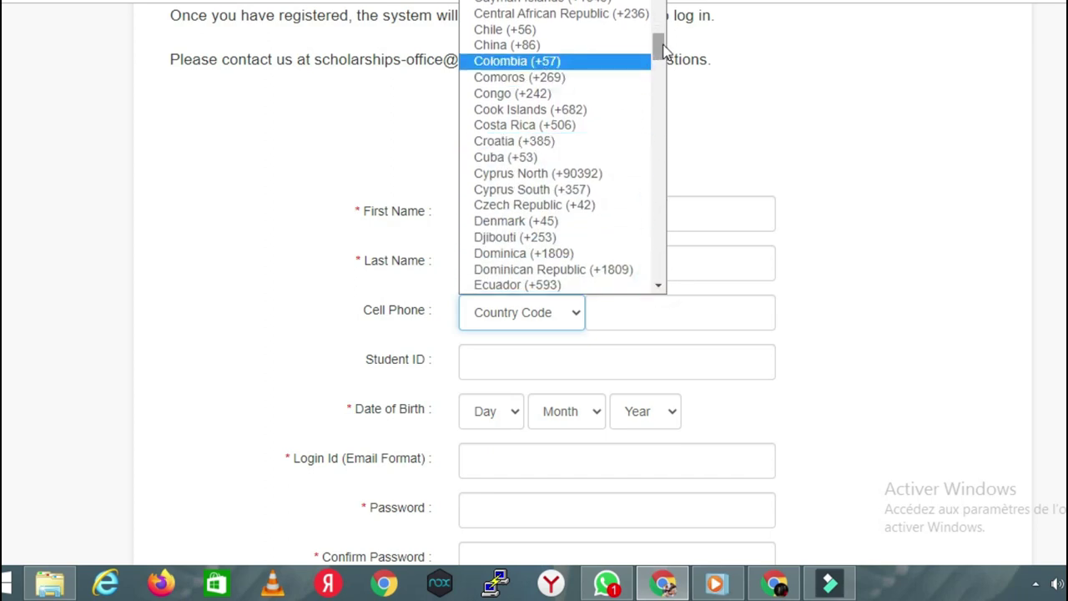
drag(664, 50, 660, 36)
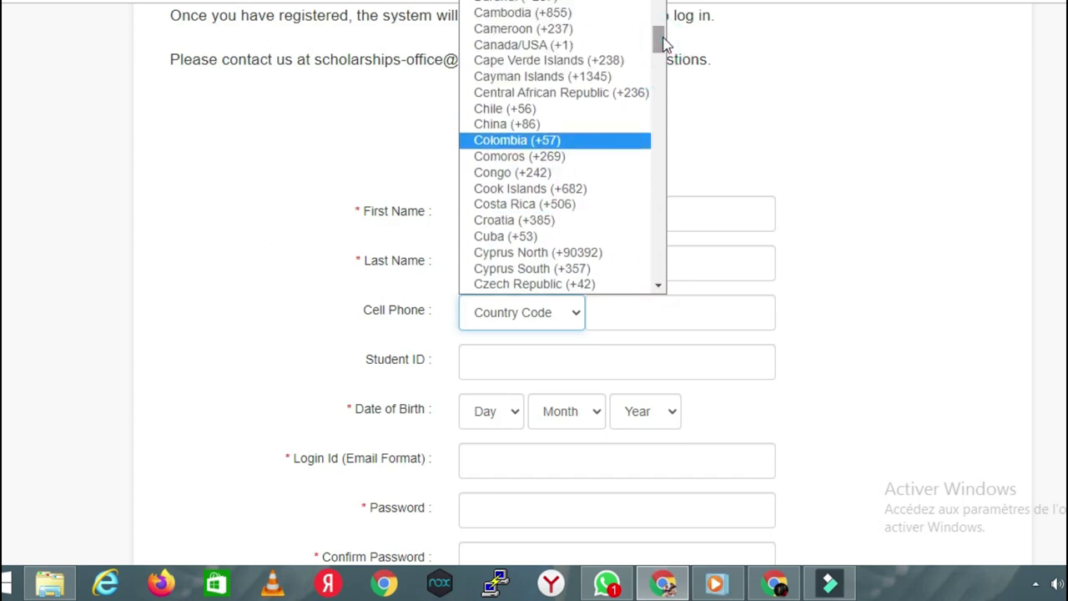
click(550, 32)
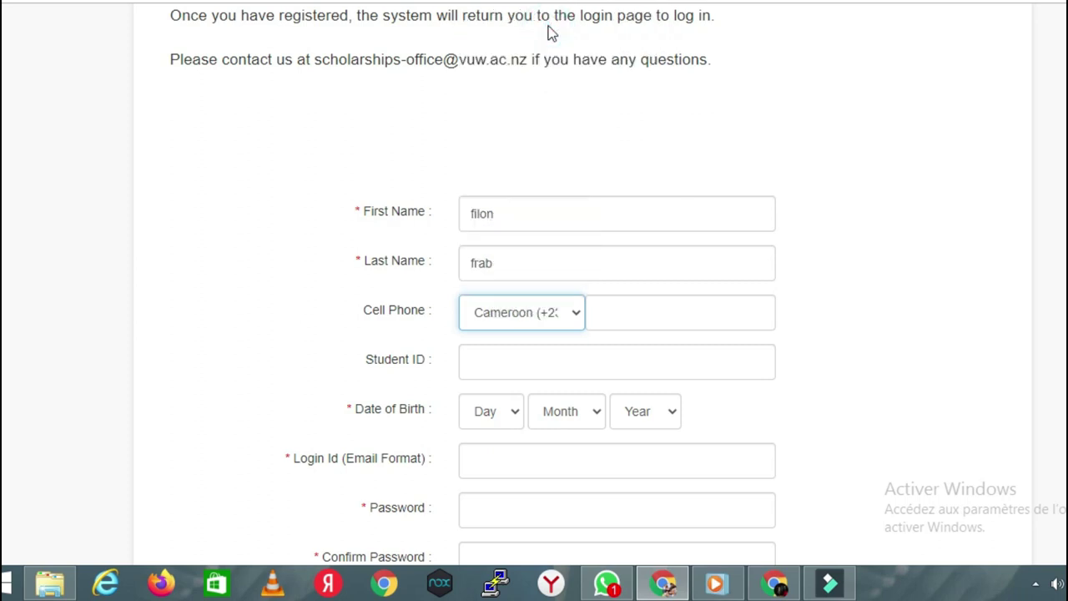
Step: Enter the applicant's mobile number in the cell phone box, correcting the +237 prefix
click(674, 313)
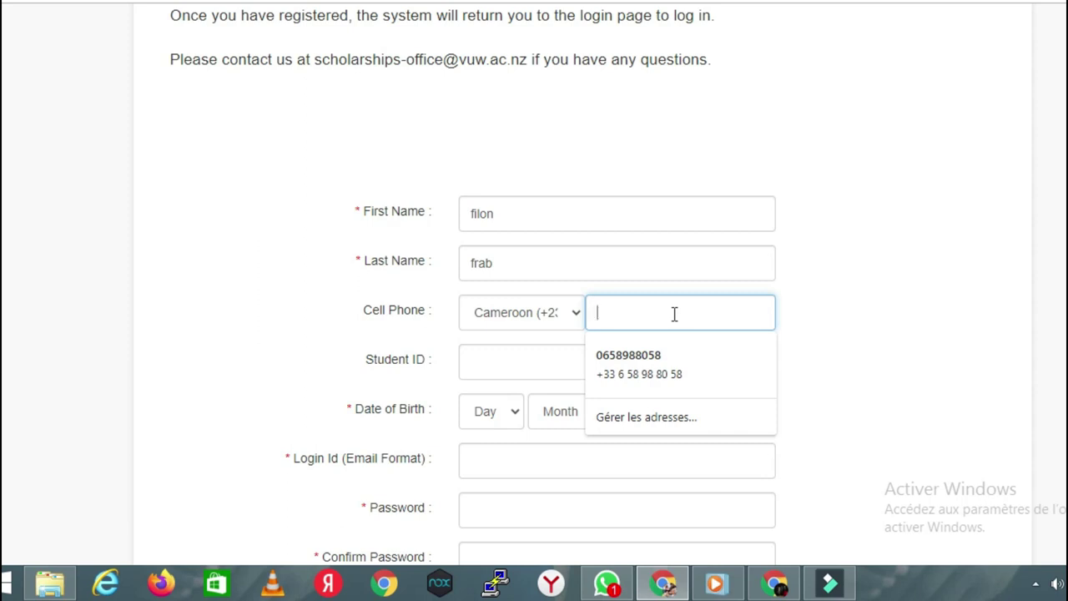
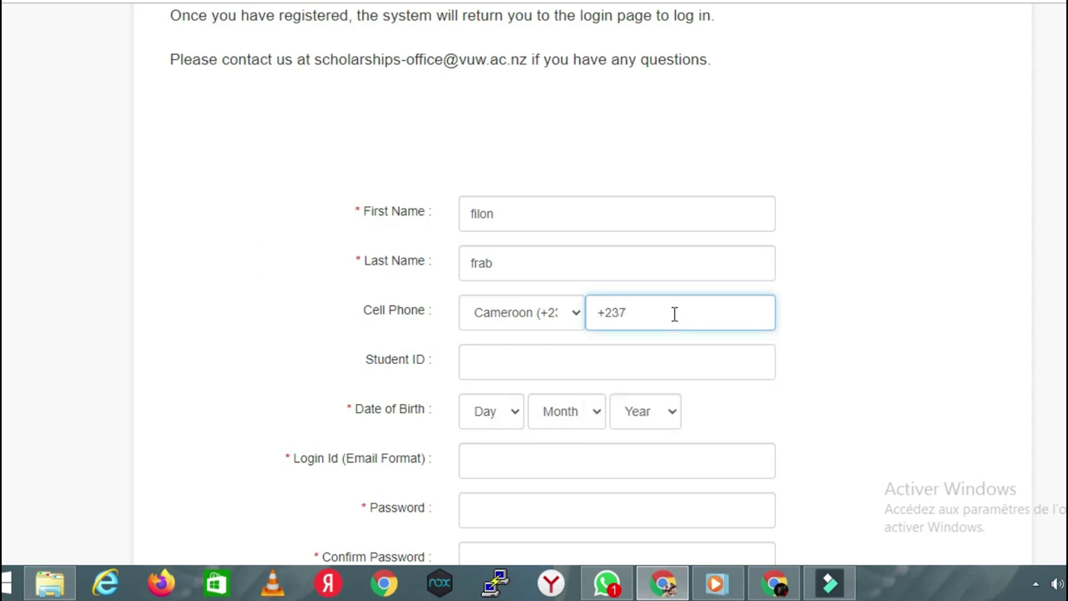
click(674, 313)
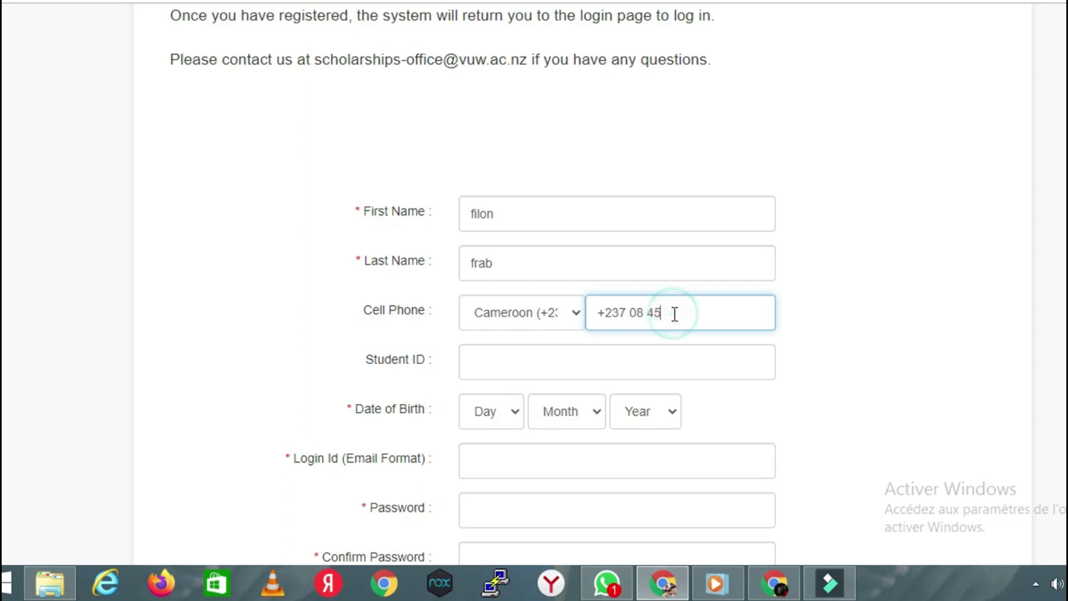
click(626, 312)
key(BackSpace)
key(BackSpace)
key(BackSpace)
key(BackSpace)
click(582, 363)
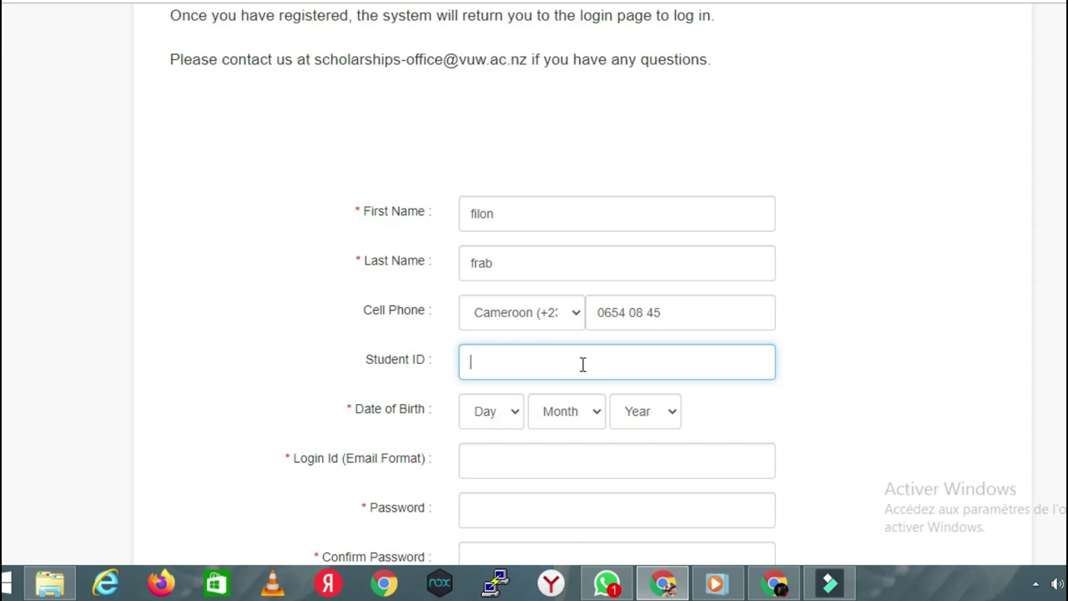
Step: Set the birth day to 19 and the birth month to April
click(513, 410)
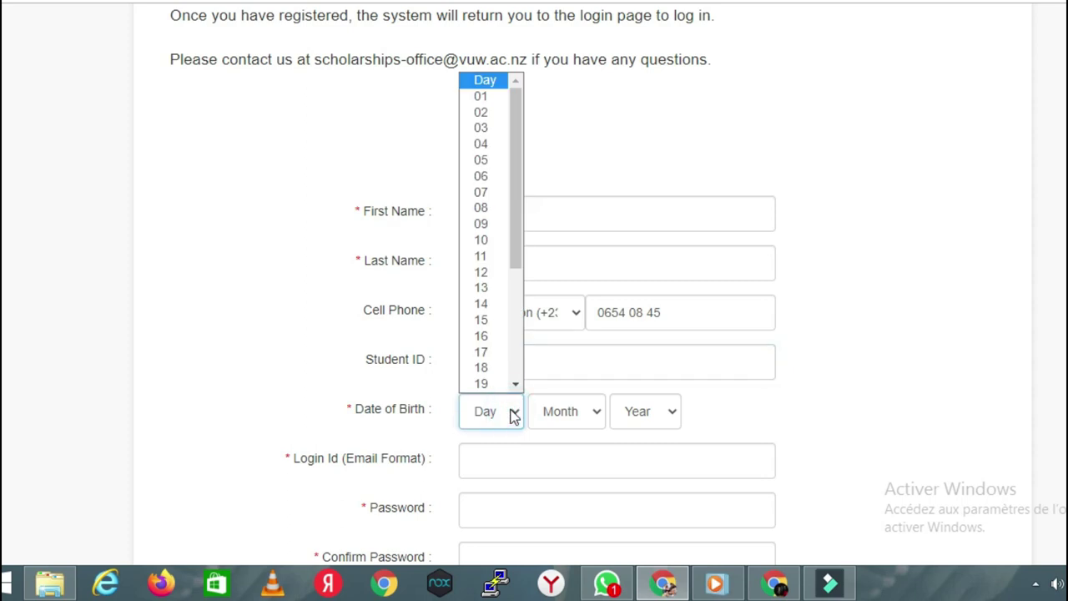
drag(515, 258, 516, 287)
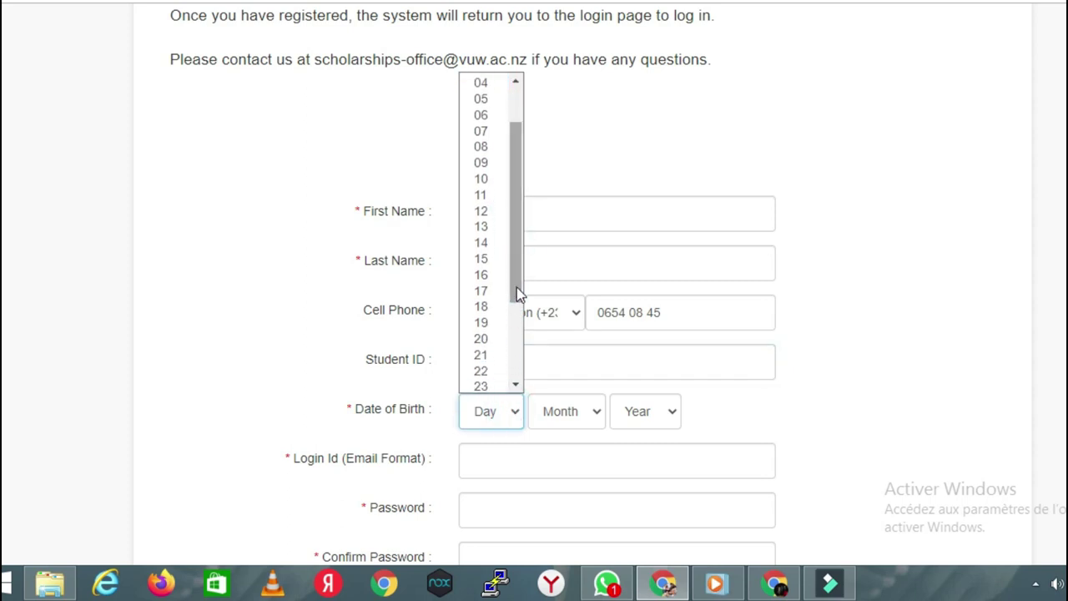
click(487, 328)
click(588, 415)
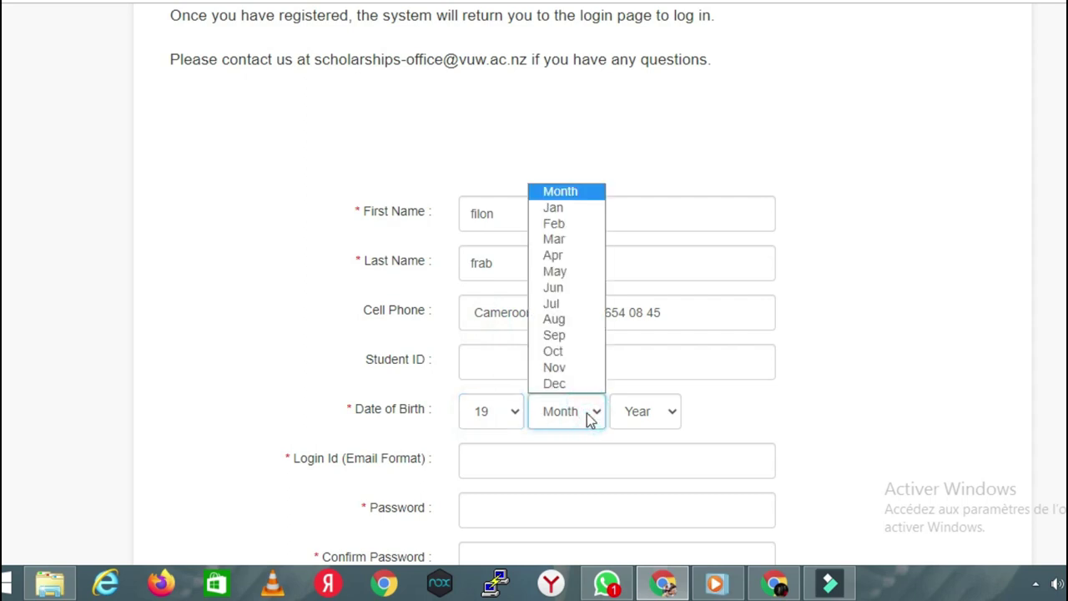
click(582, 259)
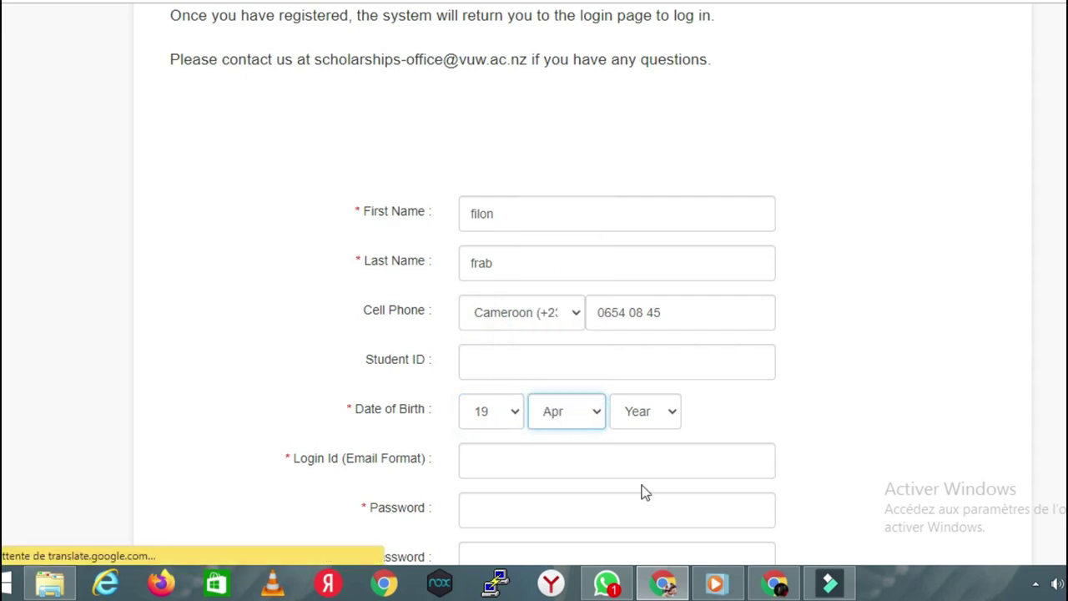
Step: Set the birth year to 2003 and scroll down to the remaining fields
click(645, 426)
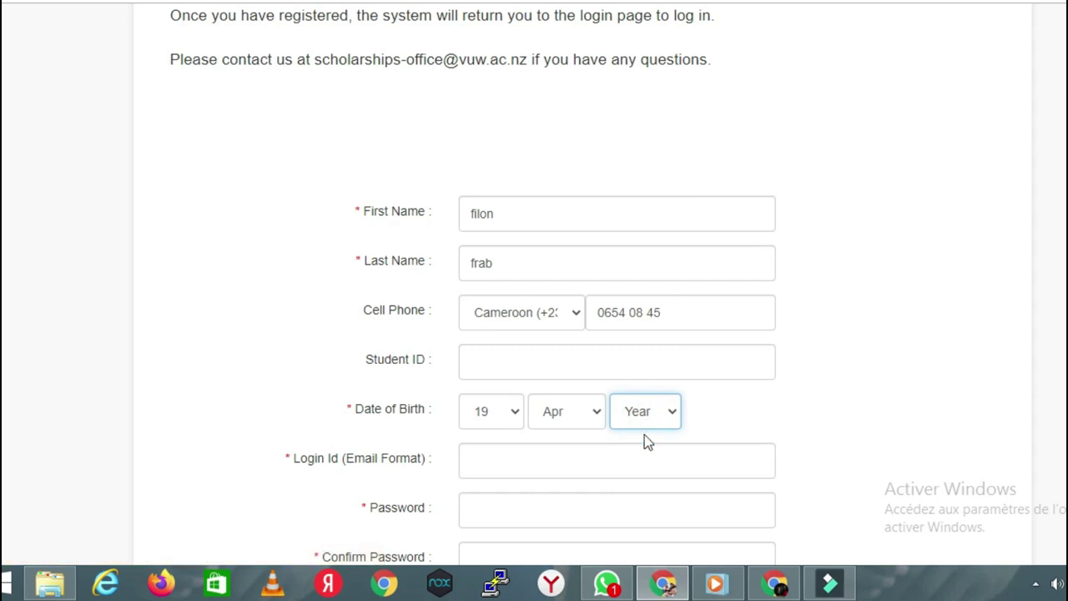
click(668, 403)
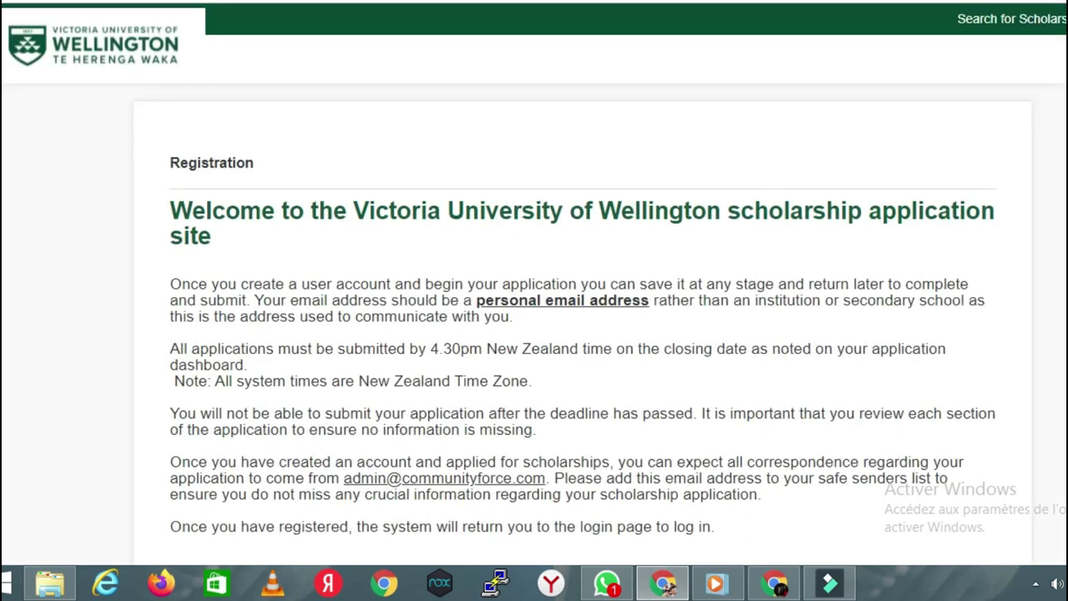
scroll(533, 301, down, 5)
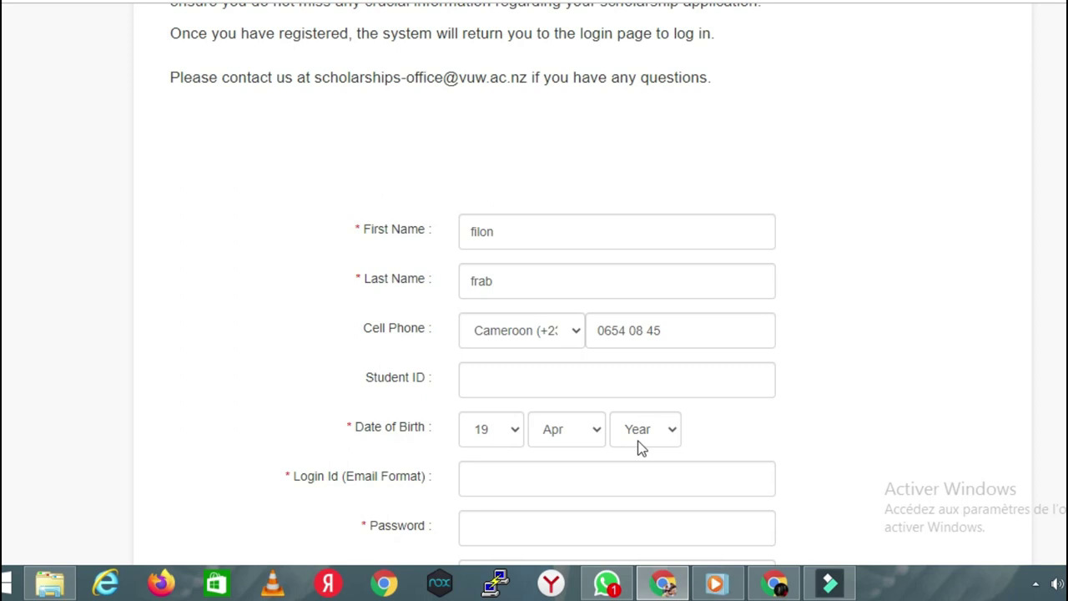
click(638, 440)
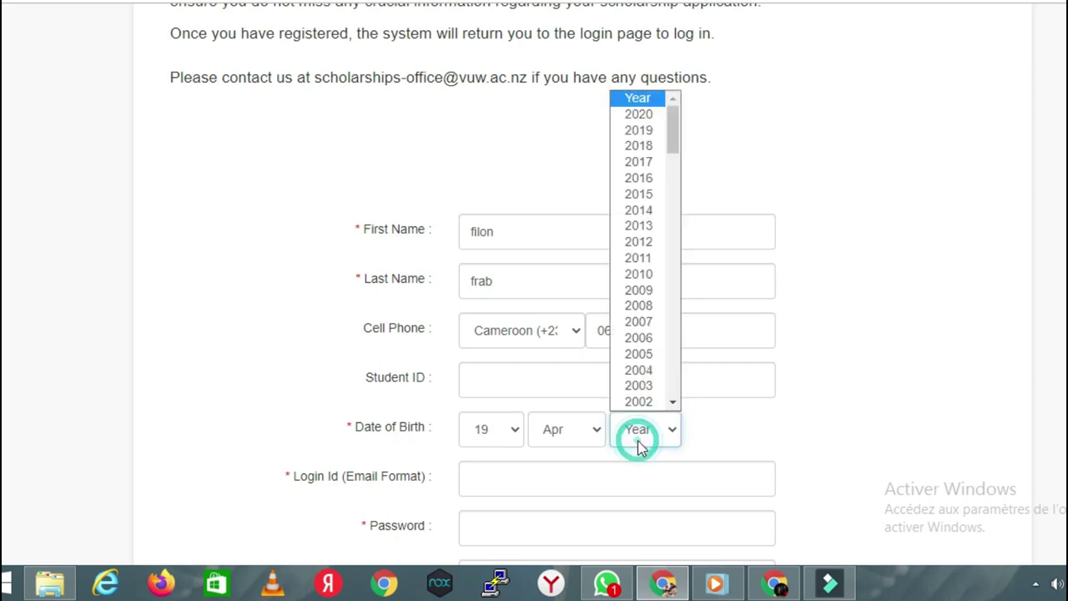
click(638, 385)
scroll(534, 300, down, 3)
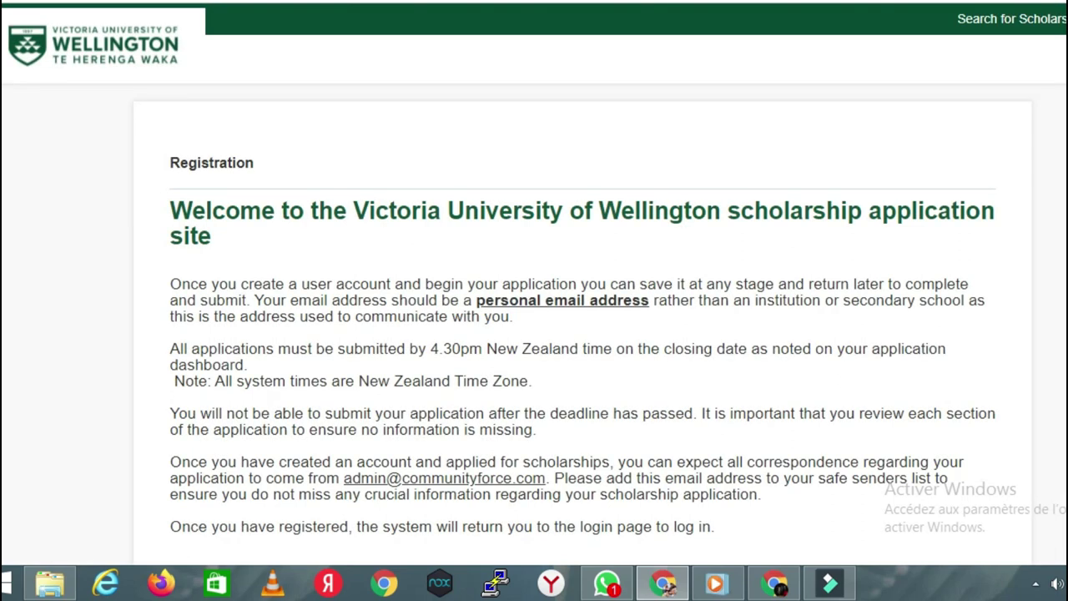
scroll(533, 334, down, 8)
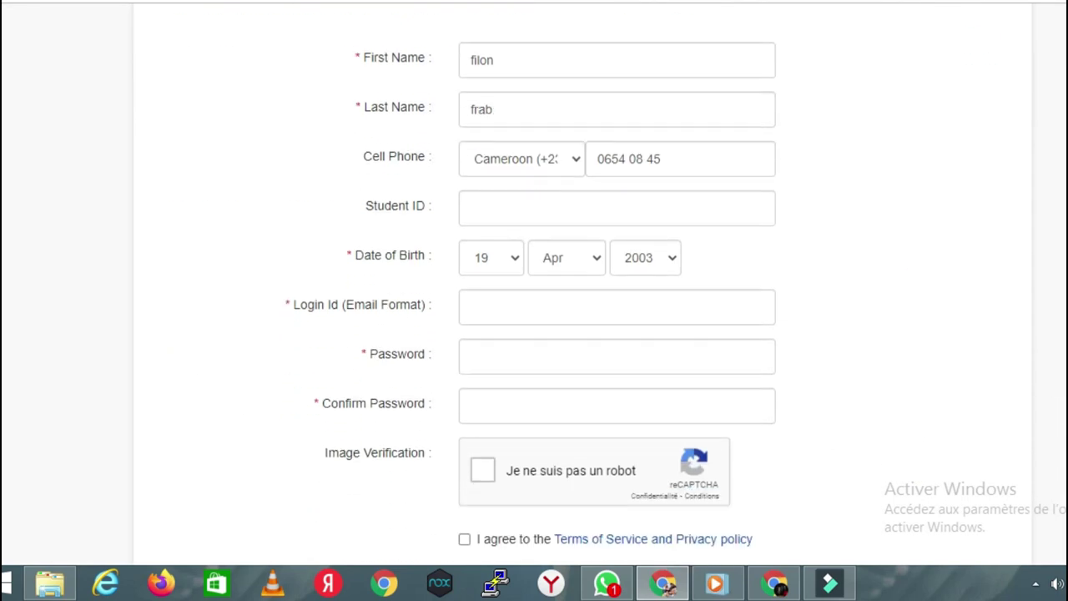
Step: Type the applicant's Gmail address into the Login Id field, fixing typos
click(543, 305)
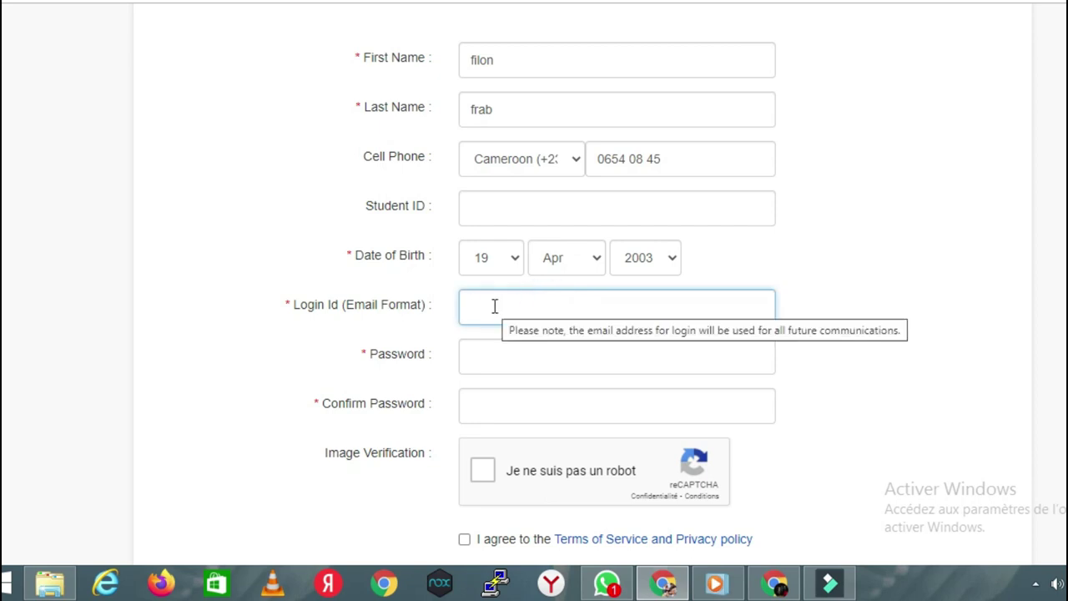
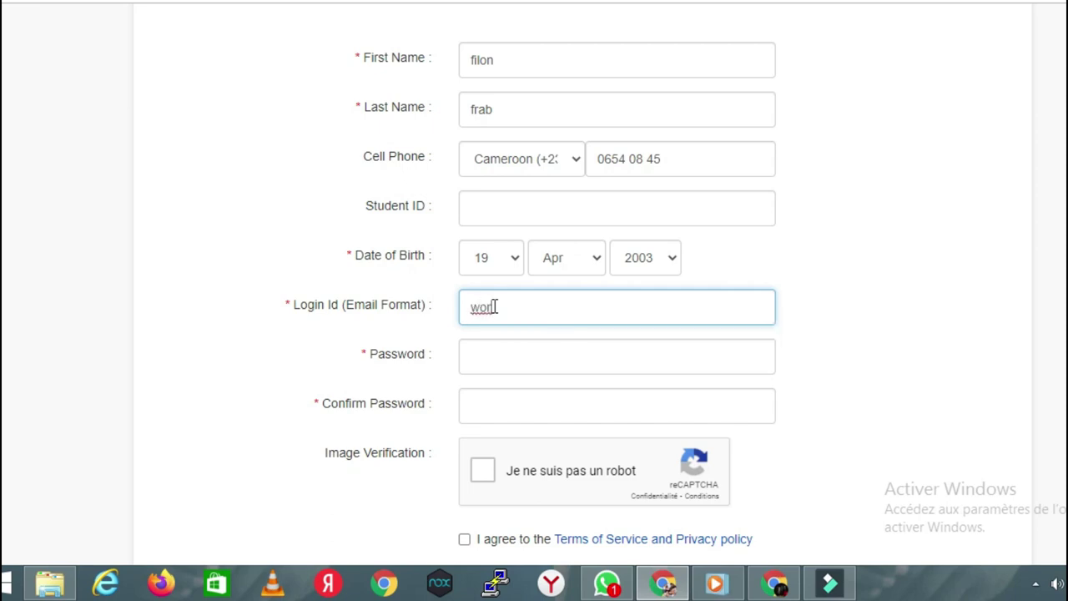
click(494, 307)
text(gmail)
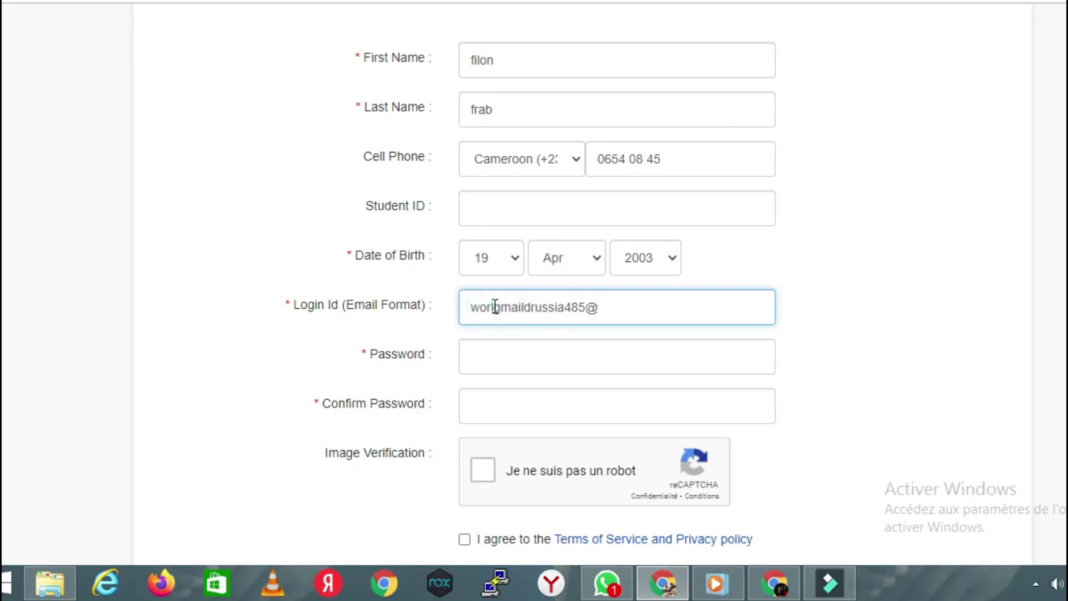
key(BackSpace)
key(BackSpace)
key(BackSpace)
key(BackSpace)
key(BackSpace)
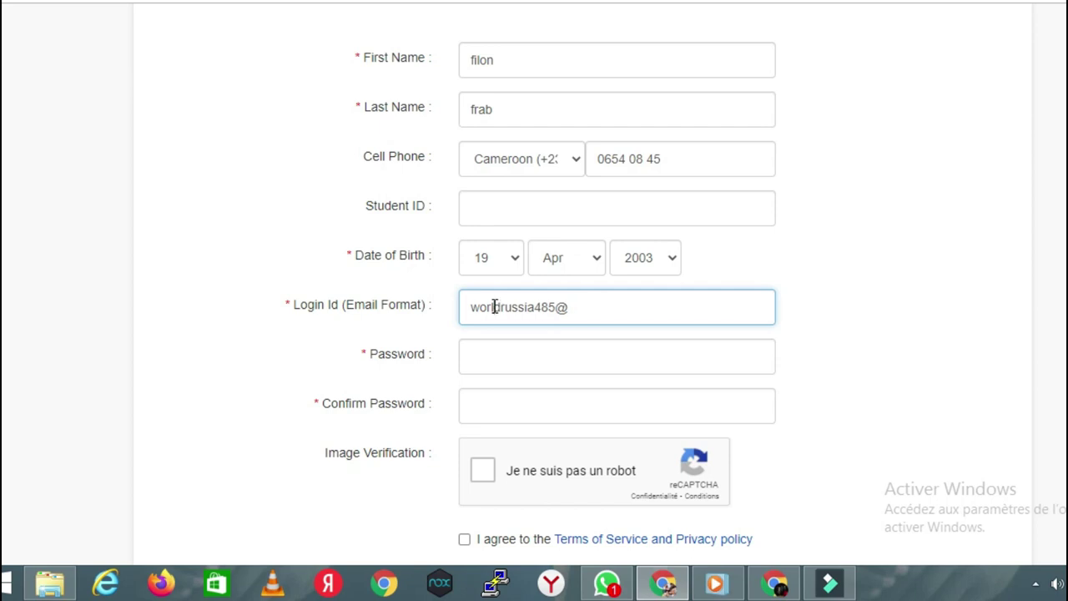
text(l)
click(586, 306)
text(gmail.com)
Step: Enter the account password, tick the reCAPTCHA box and accept the Terms of Service and Privacy policy
click(607, 354)
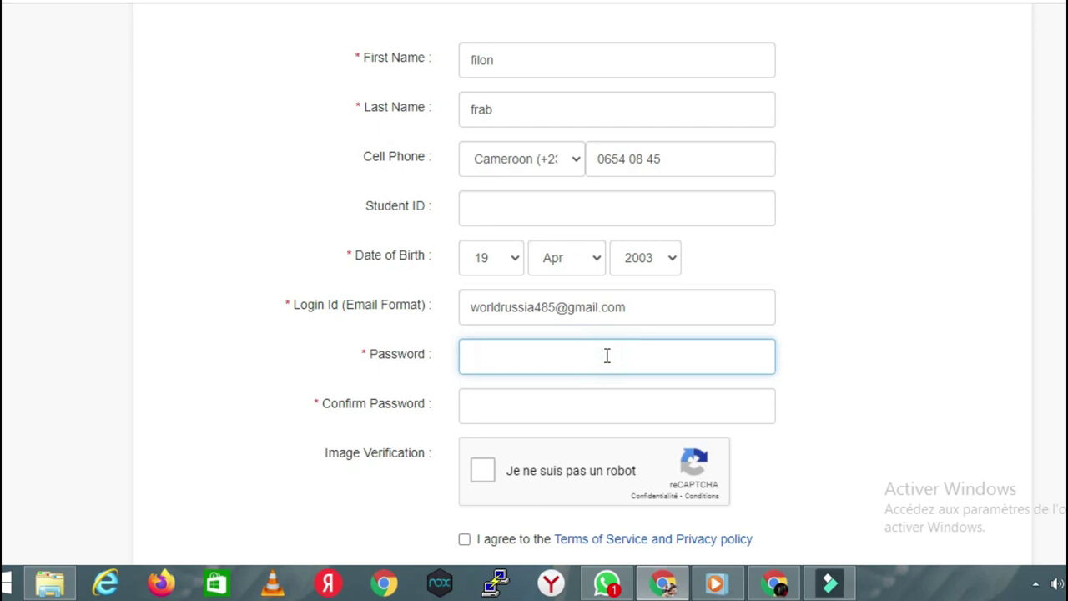
text(aaaaaaaaa)
click(579, 406)
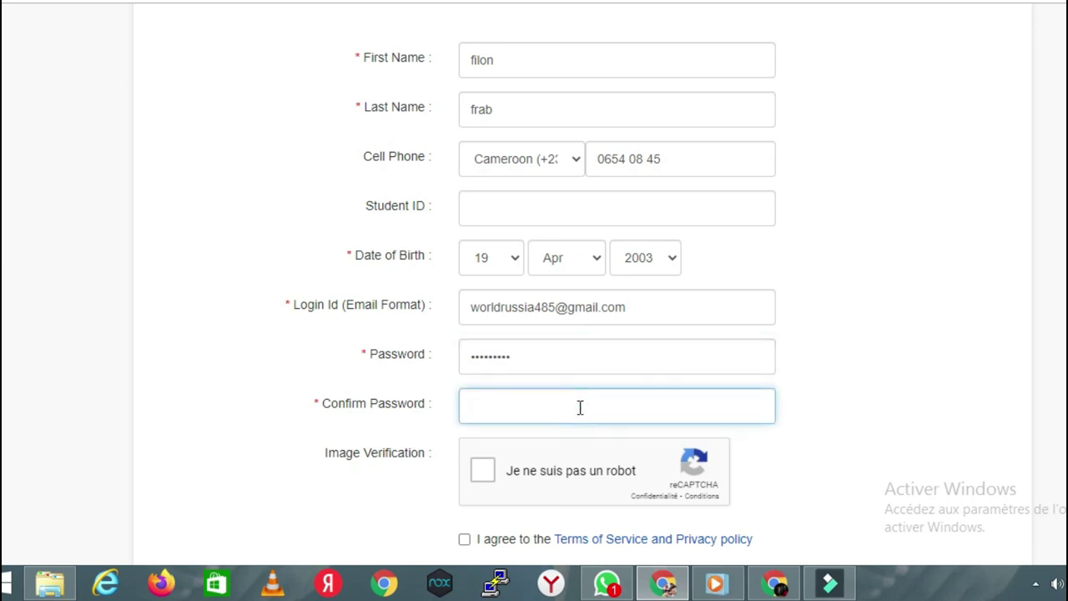
text(aaaaaaaaa)
click(483, 473)
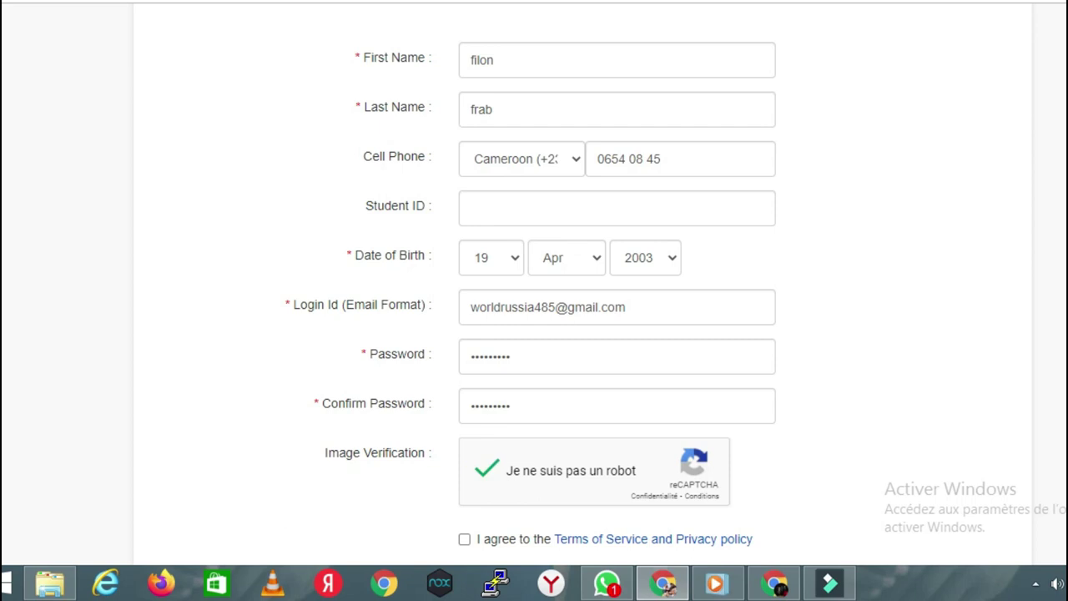
scroll(534, 283, down, 2)
click(465, 399)
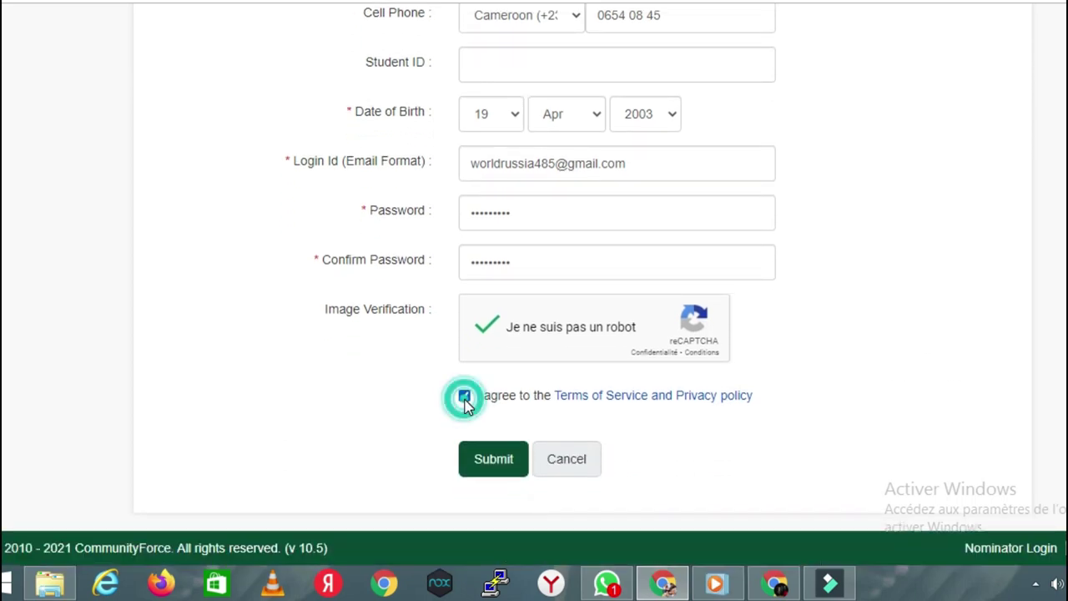
Step: Submit the registration and acknowledge the 'Your account has been created' message with Ok
click(506, 473)
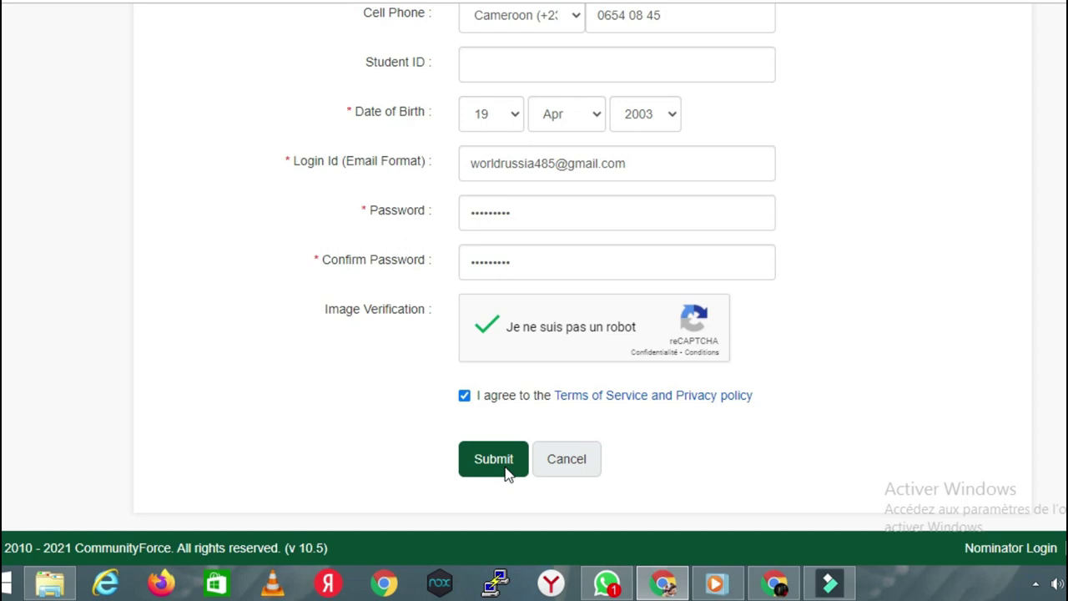
click(507, 473)
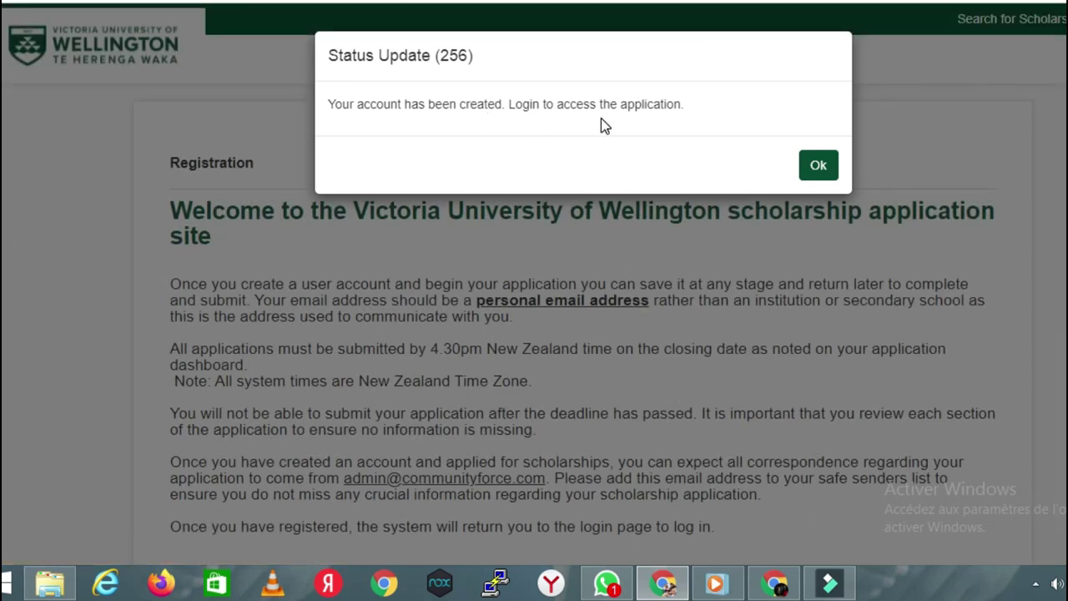
click(819, 167)
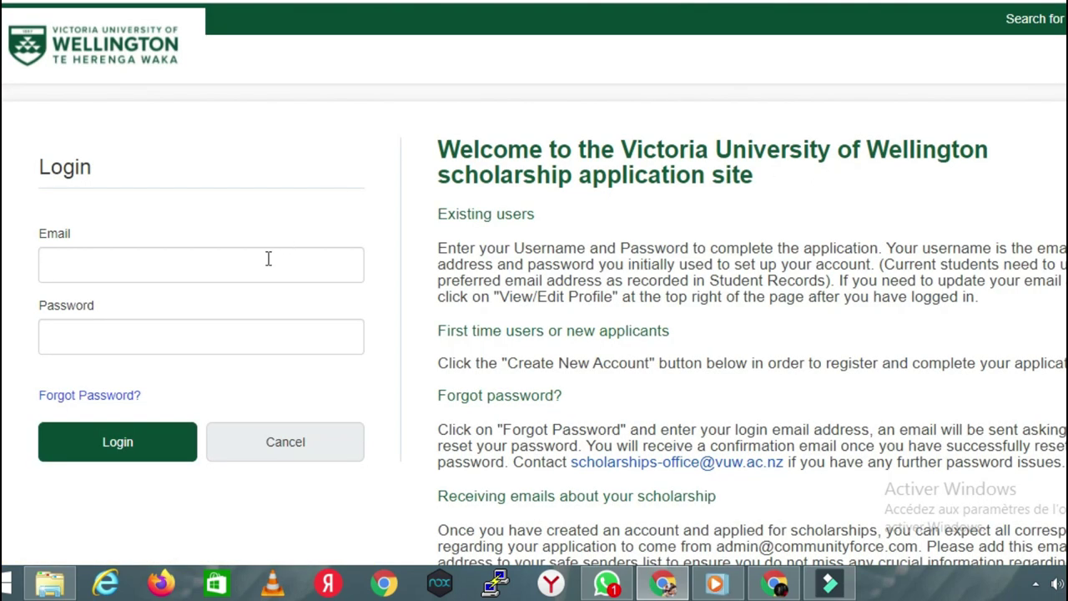
Step: Enter the new account's e-mail address in the Email field, correcting typos
click(261, 262)
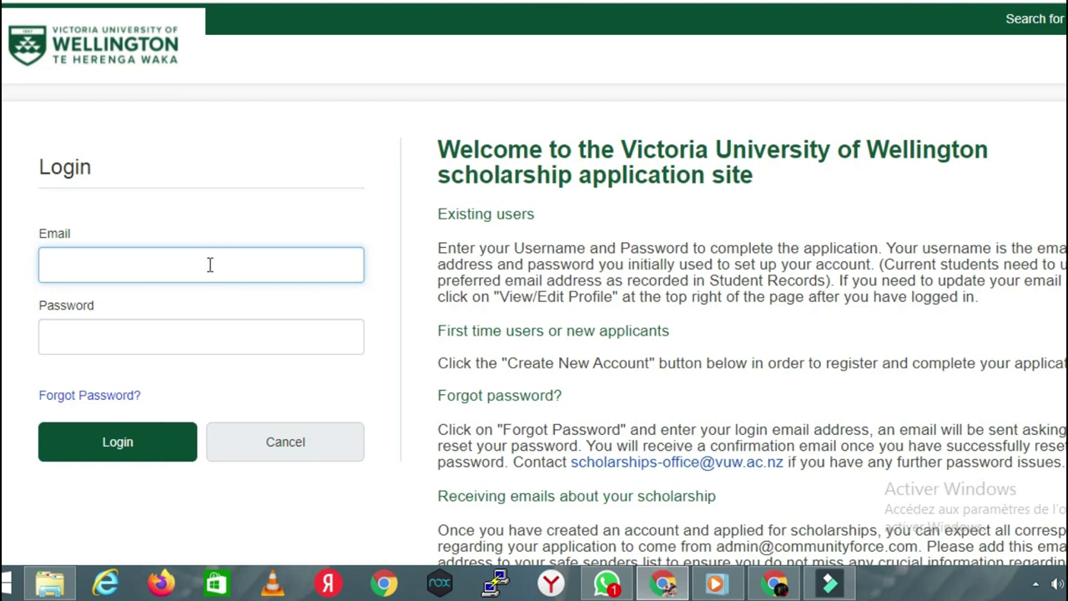
double_click(75, 264)
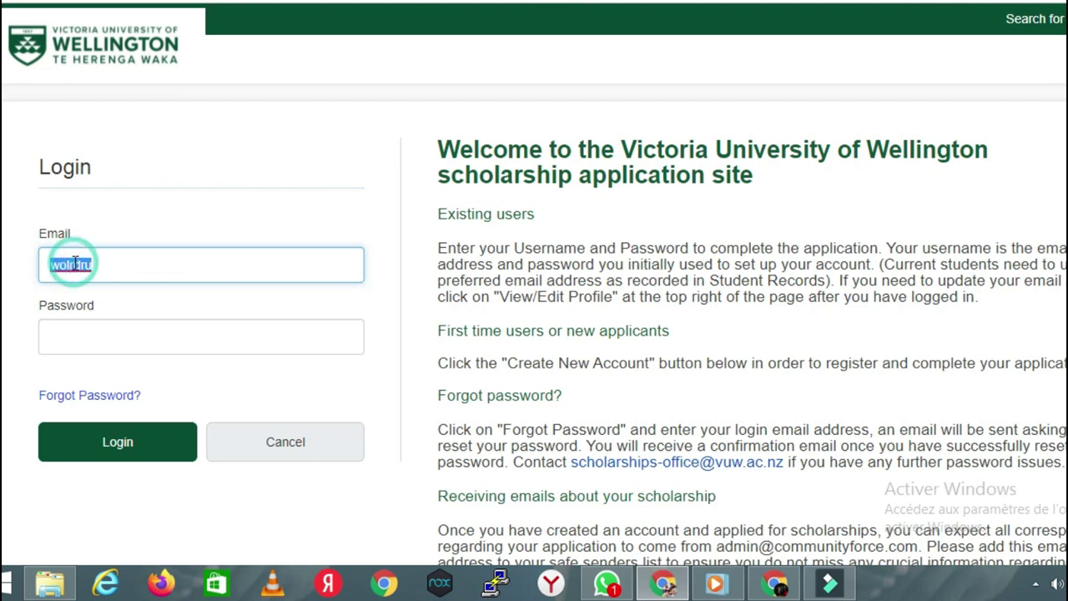
click(75, 264)
key(BackSpace)
double_click(92, 263)
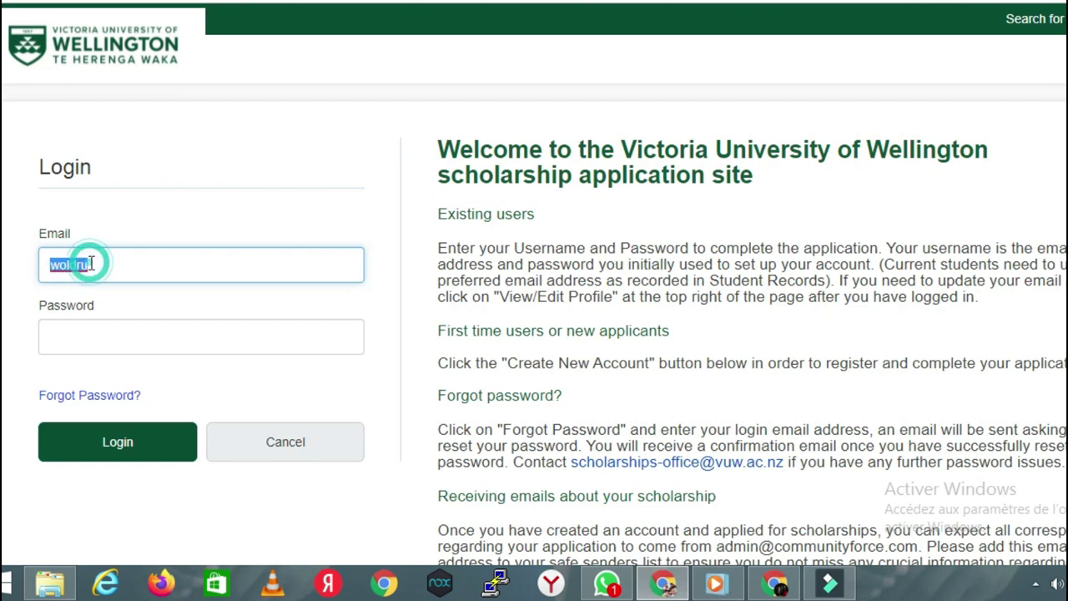
click(90, 263)
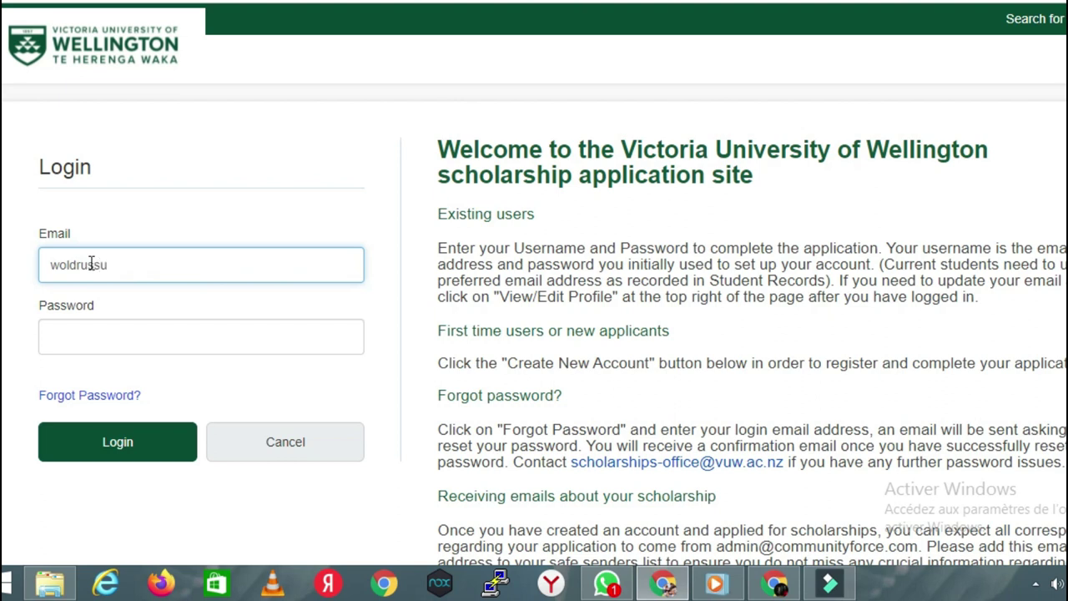
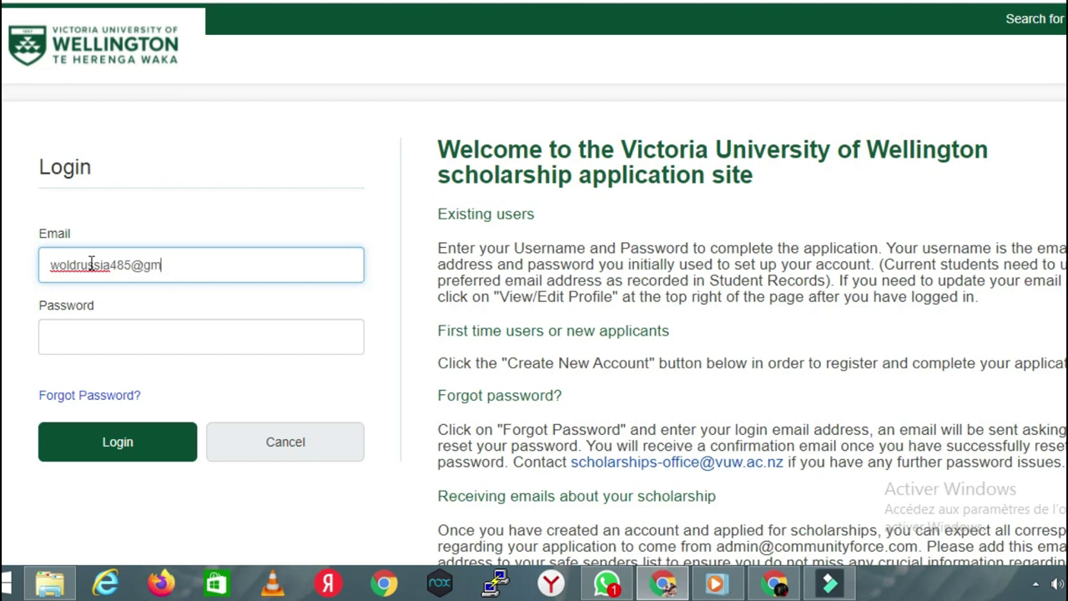
Step: Enter the account password and log in
key(Tab)
text(*******)
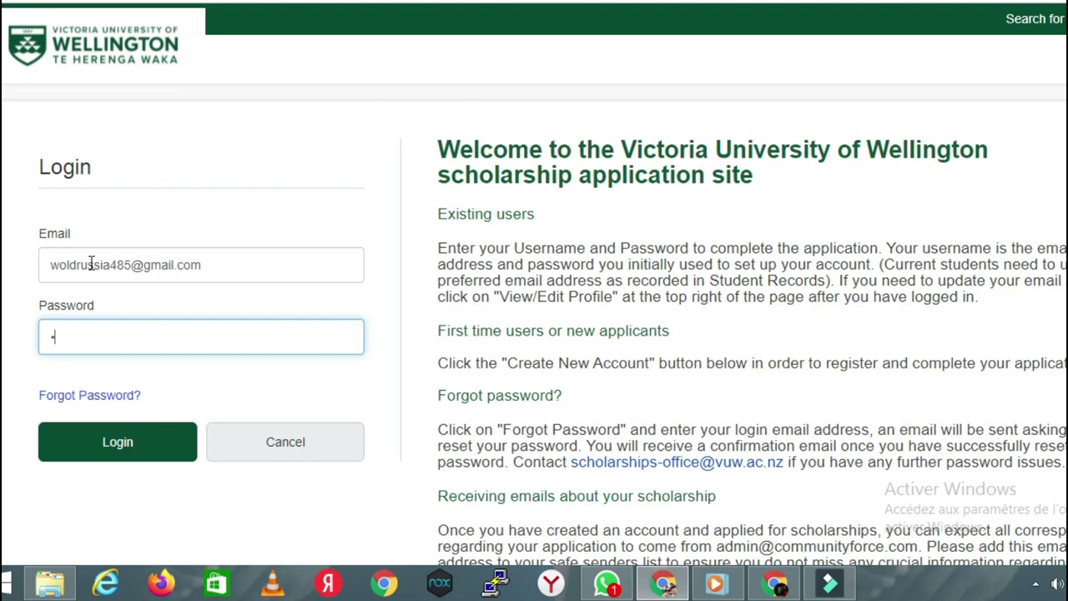
text(**)
click(80, 445)
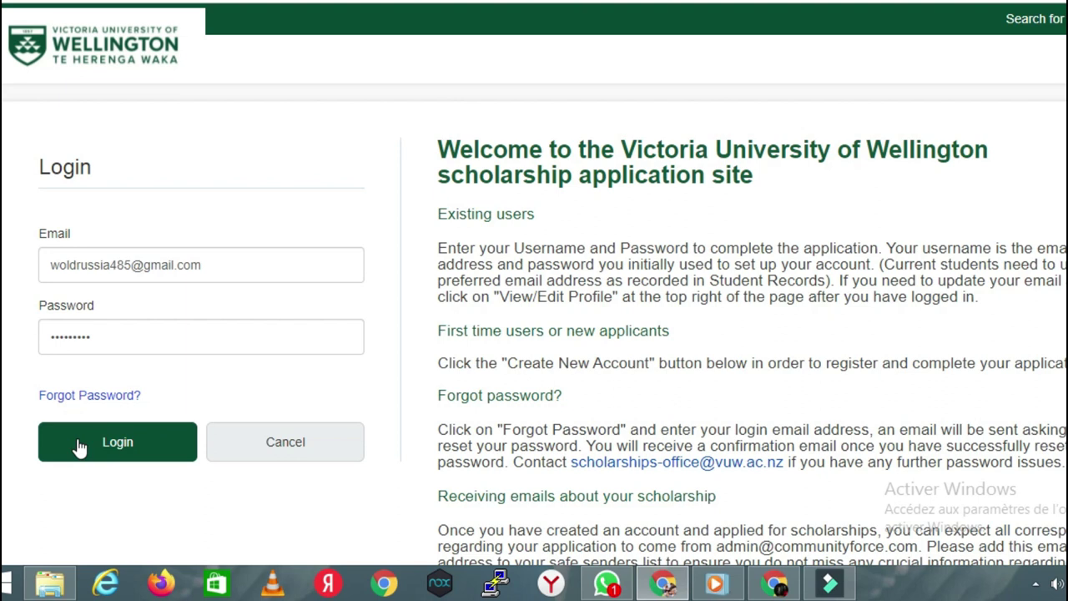